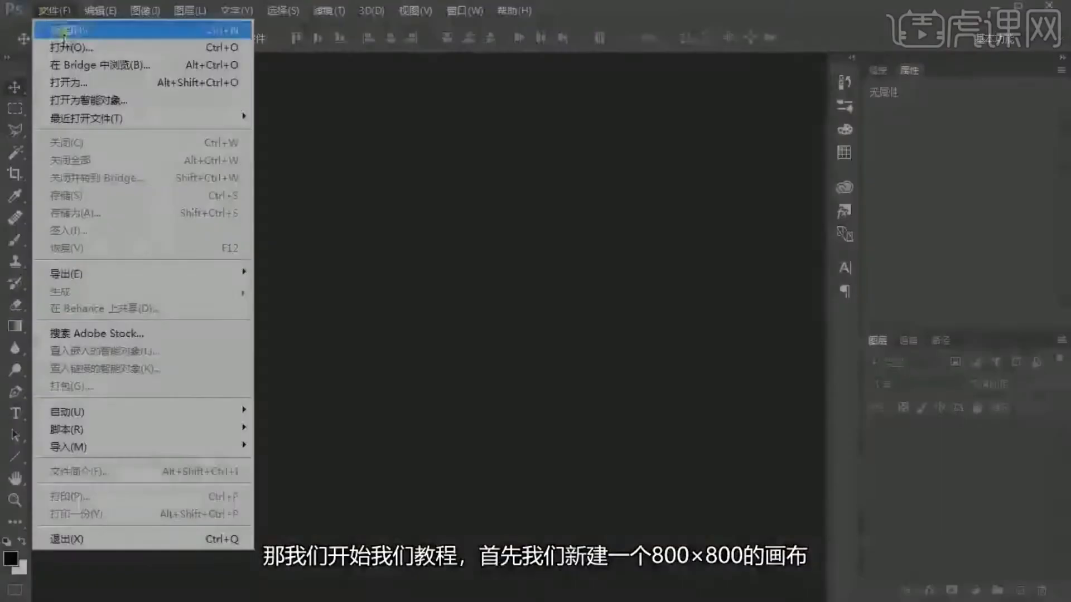
Create a new blank grayscale document 800 × 800 pixels at 72 pixels per inch with a white background.
left_click(53, 24)
left_click(545, 181)
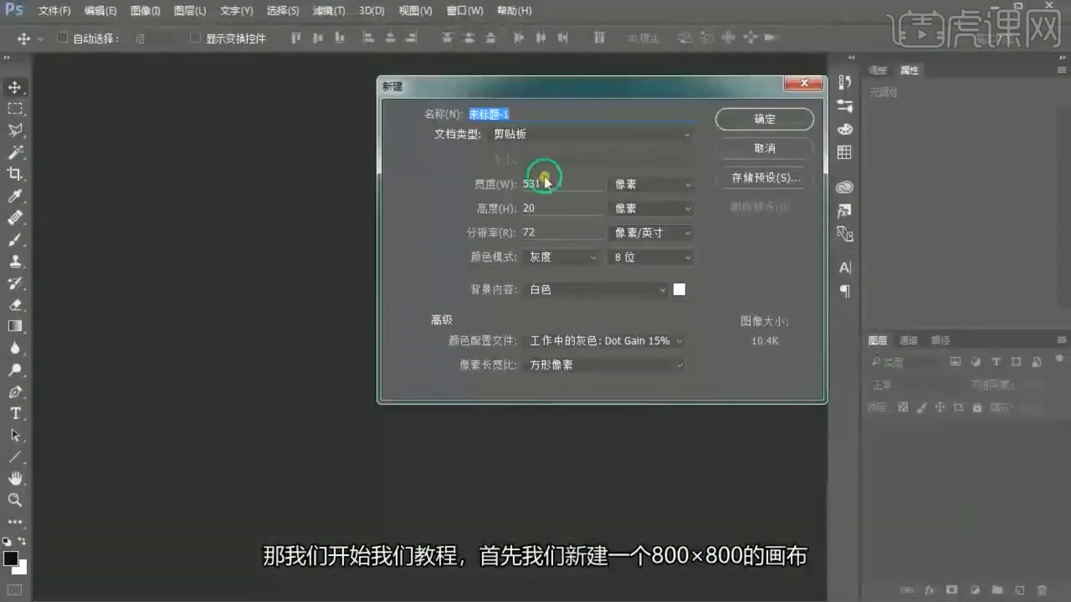
double_click(545, 181)
type("800")
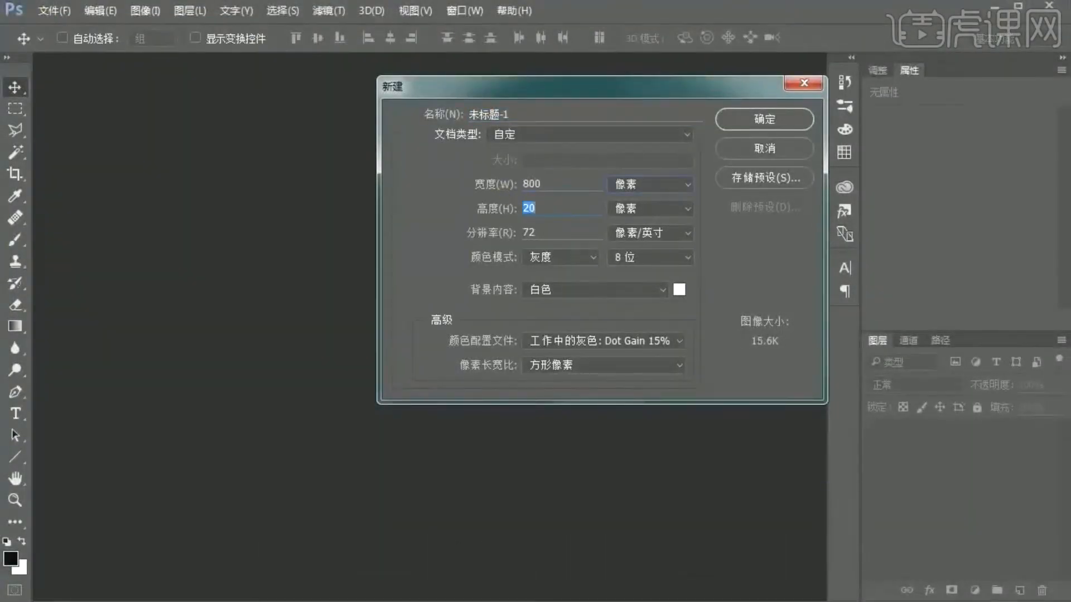
key("Return")
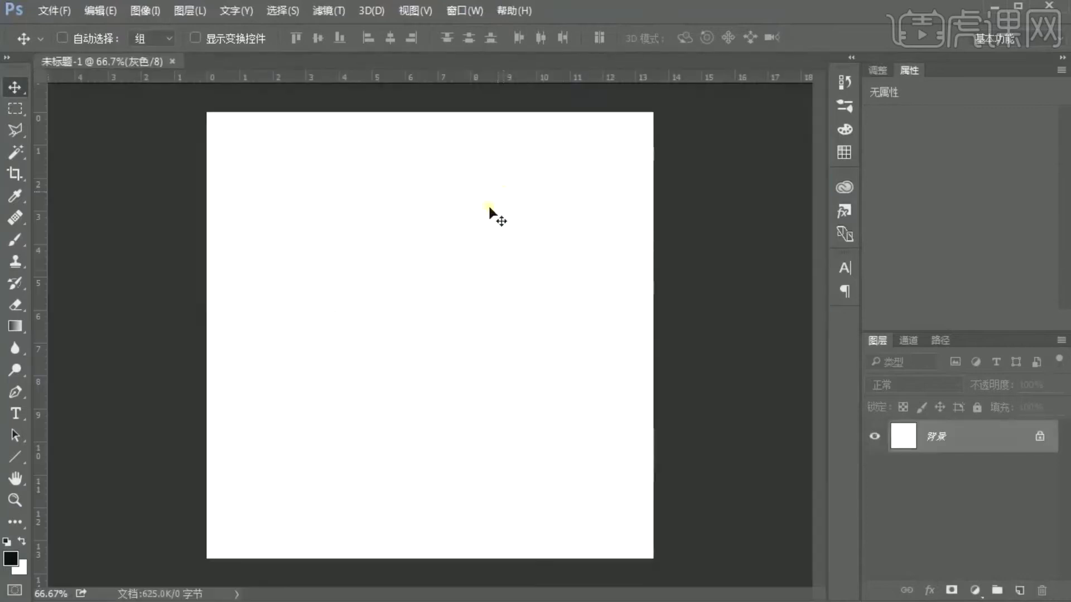
Unlock the background layer and add a white-to-grey radial Gradient Overlay with 61% opacity.
left_click(1040, 438)
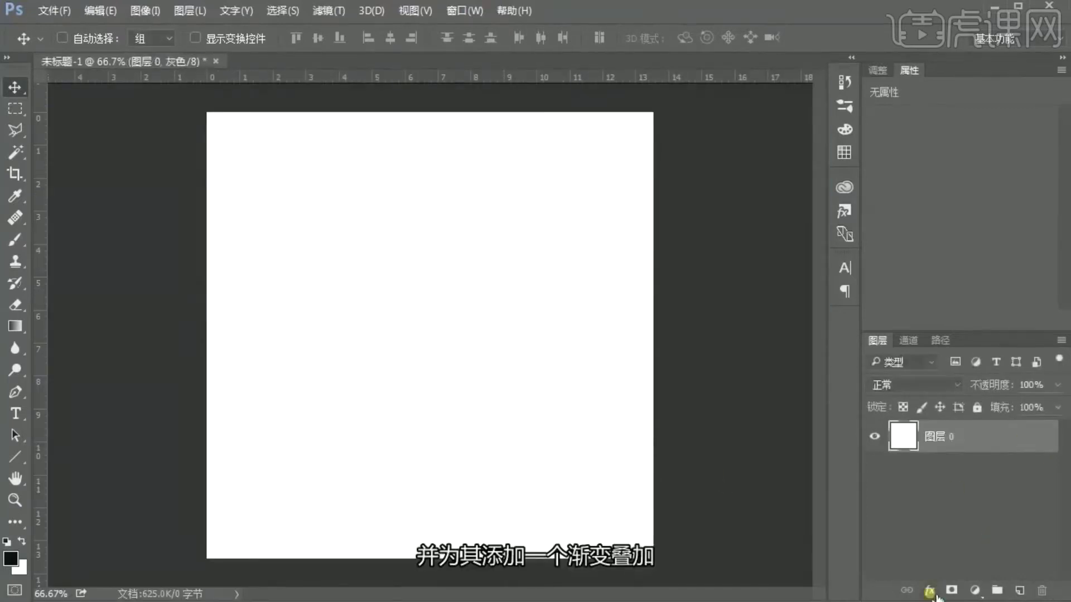
left_click(929, 590)
left_click(958, 524)
left_click_drag(808, 288, 818, 288)
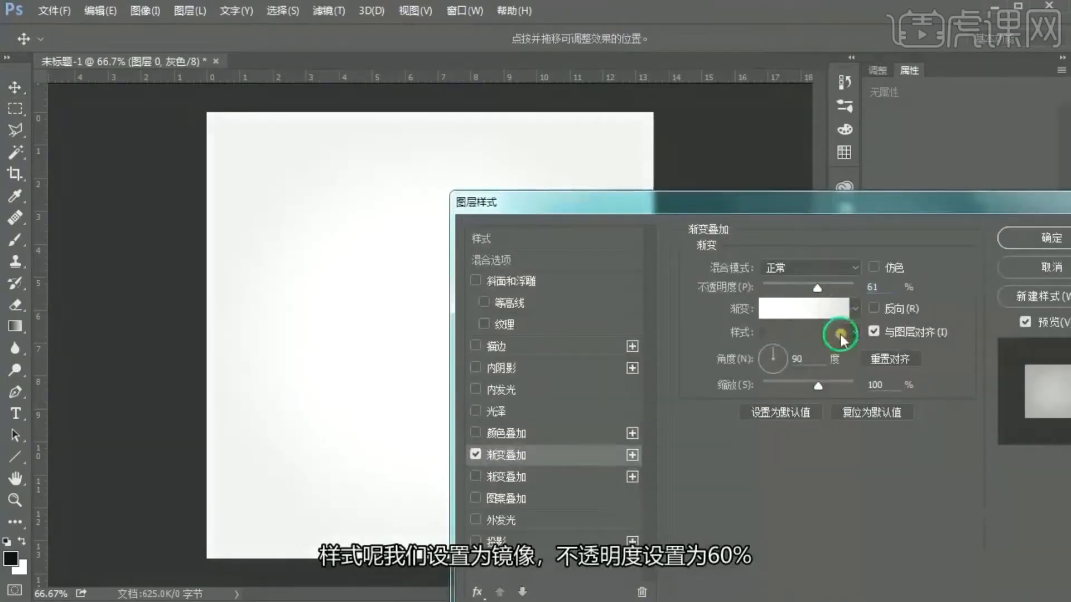
left_click(839, 333)
left_click(841, 336)
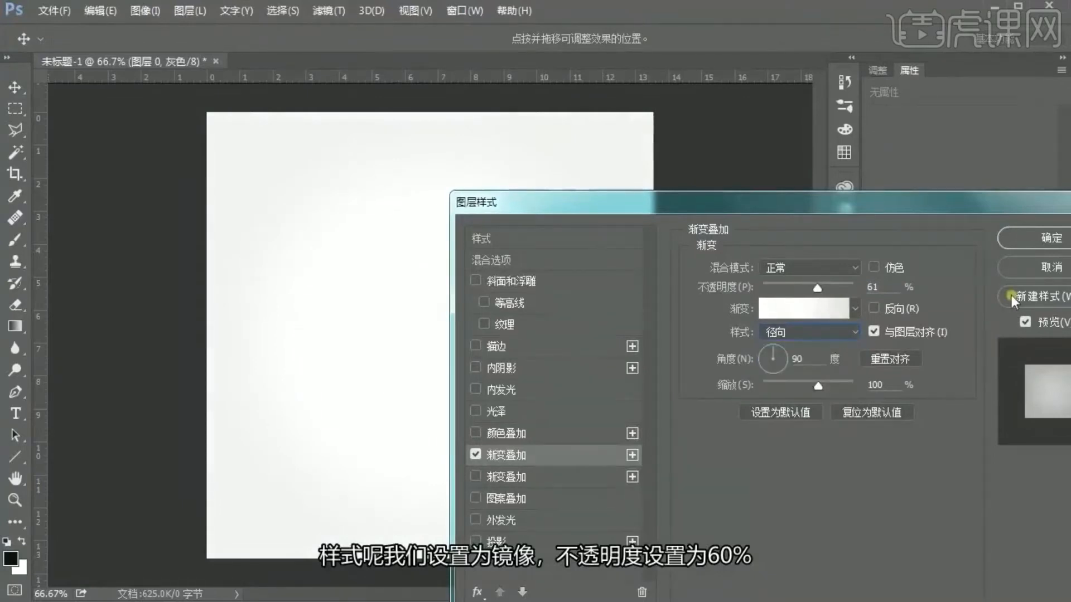
left_click(1051, 237)
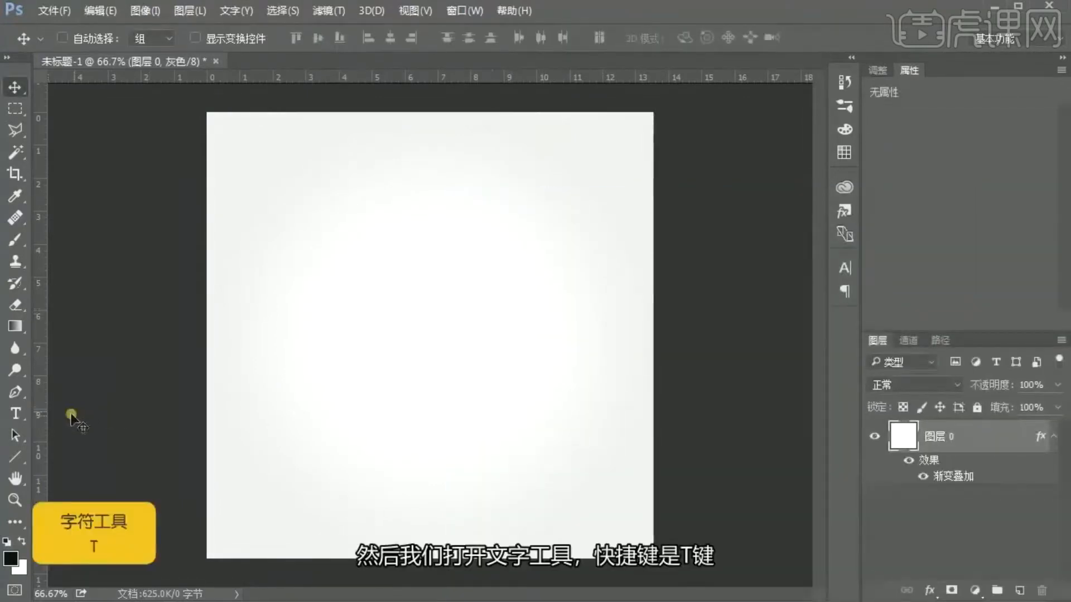
Add the text 道 near the middle of the canvas in the 叶根友毛笔行书 brush font.
left_click(13, 413)
left_click(381, 346)
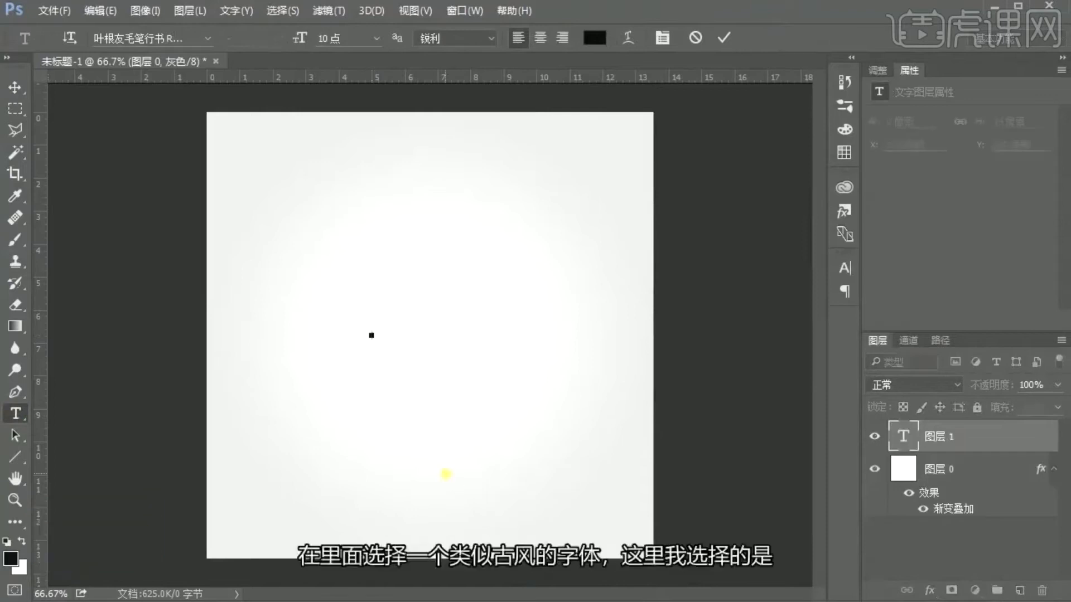
type("道")
key("ctrl+Return")
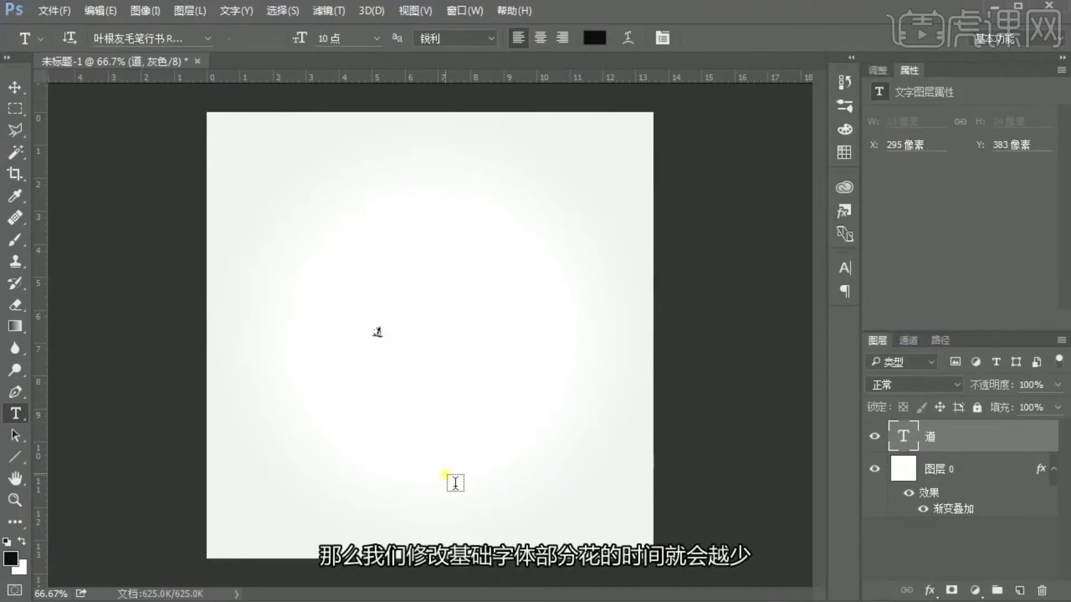
Scale the 道 character up to about 1769% in the centre of the canvas and convert its text layer to a shape.
key("ctrl+t")
left_click_drag(406, 363, 482, 453)
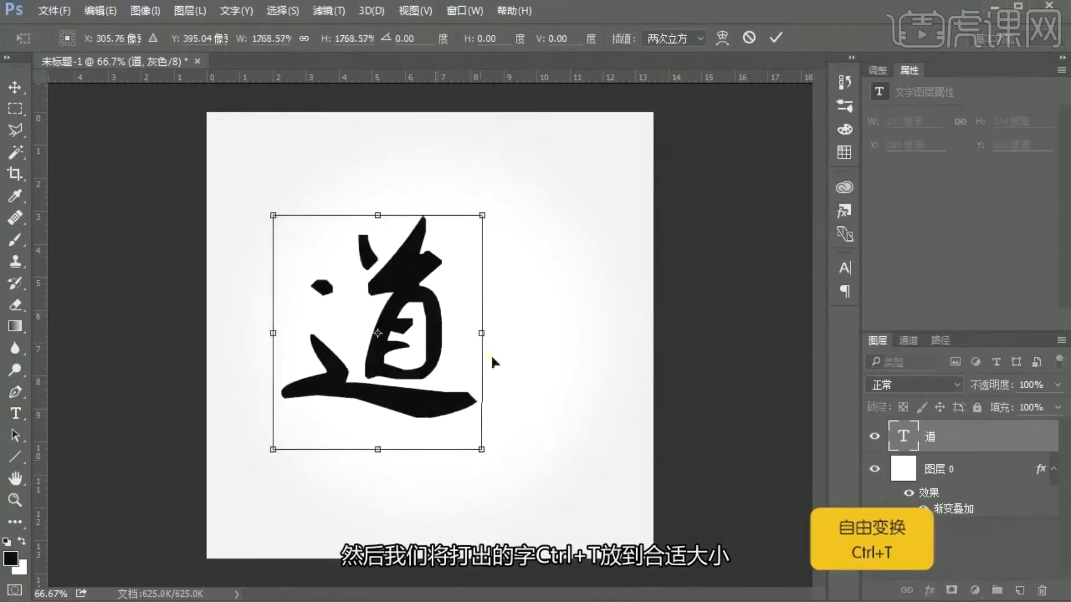
left_click_drag(429, 279, 480, 289)
left_click(775, 38)
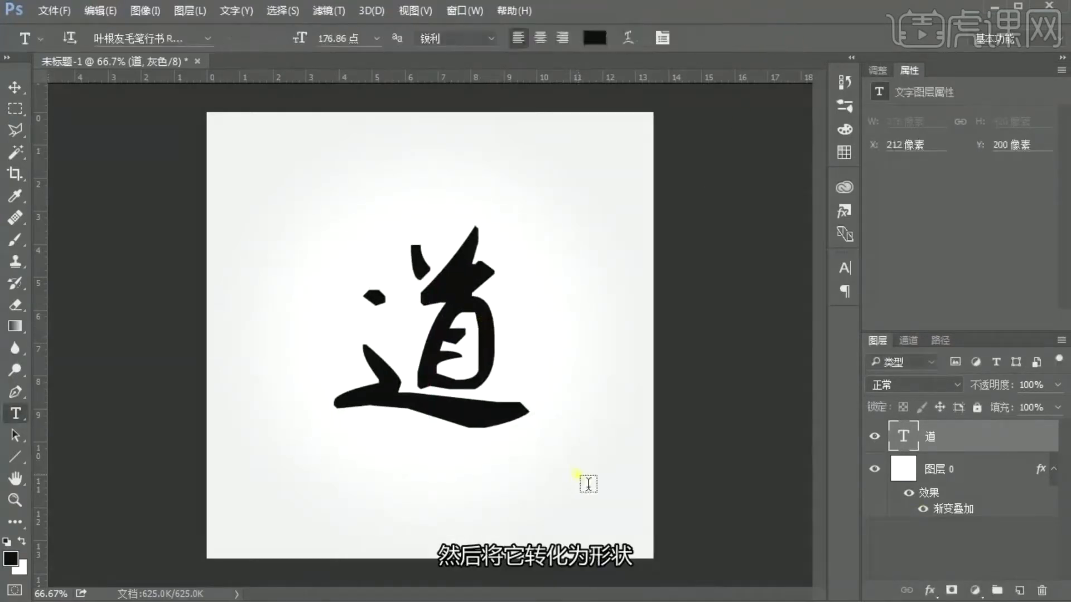
right_click(954, 440)
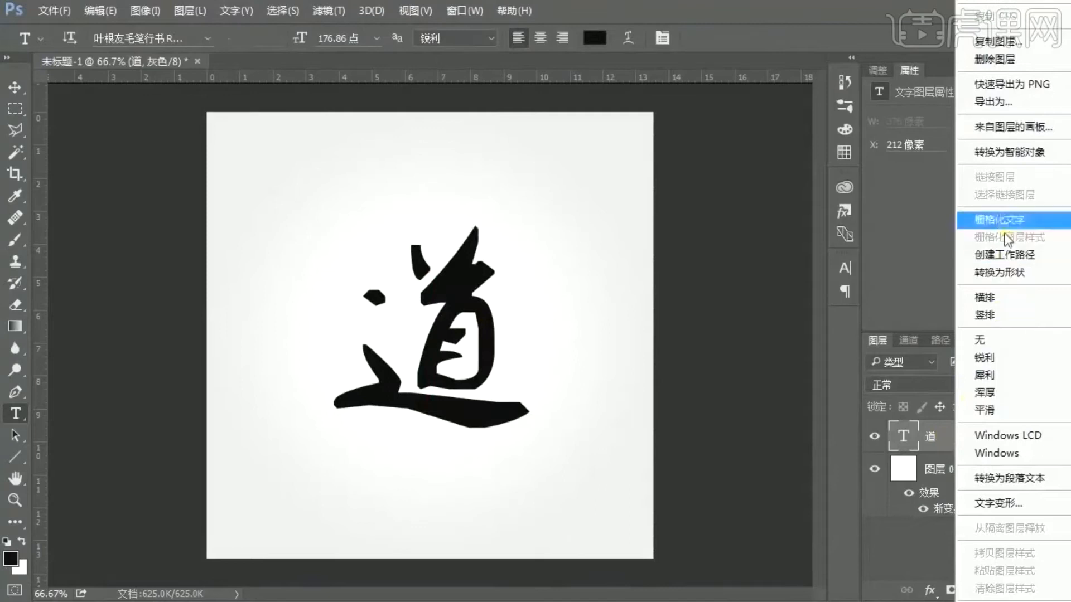
left_click(998, 273)
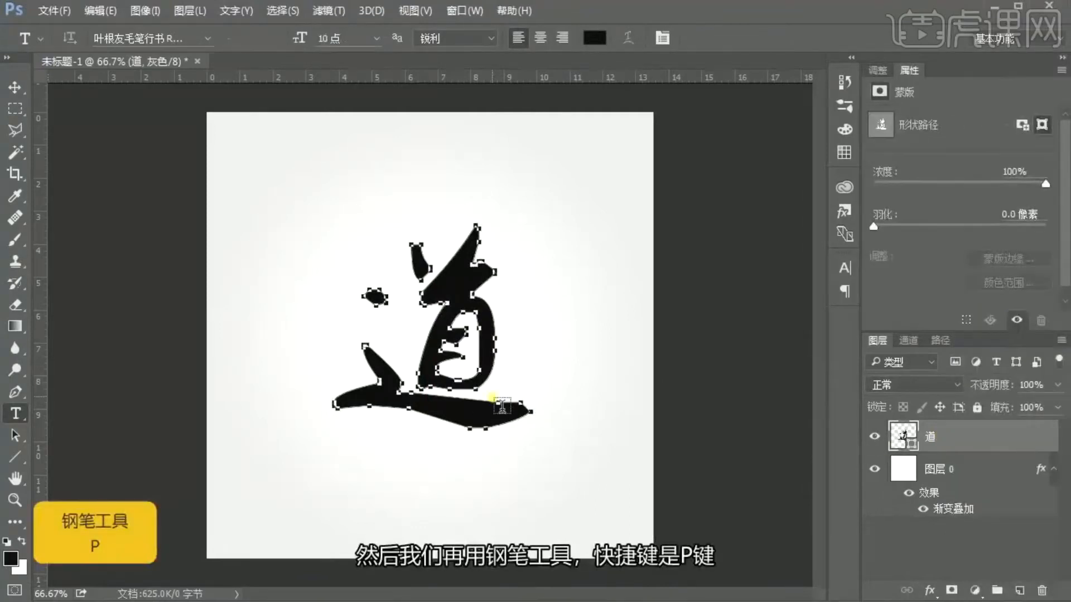
Reshape the right end of 道's long bottom stroke with the Pen tool into a pointed tail curving upward.
key("p")
scroll(480, 397, "up", 5)
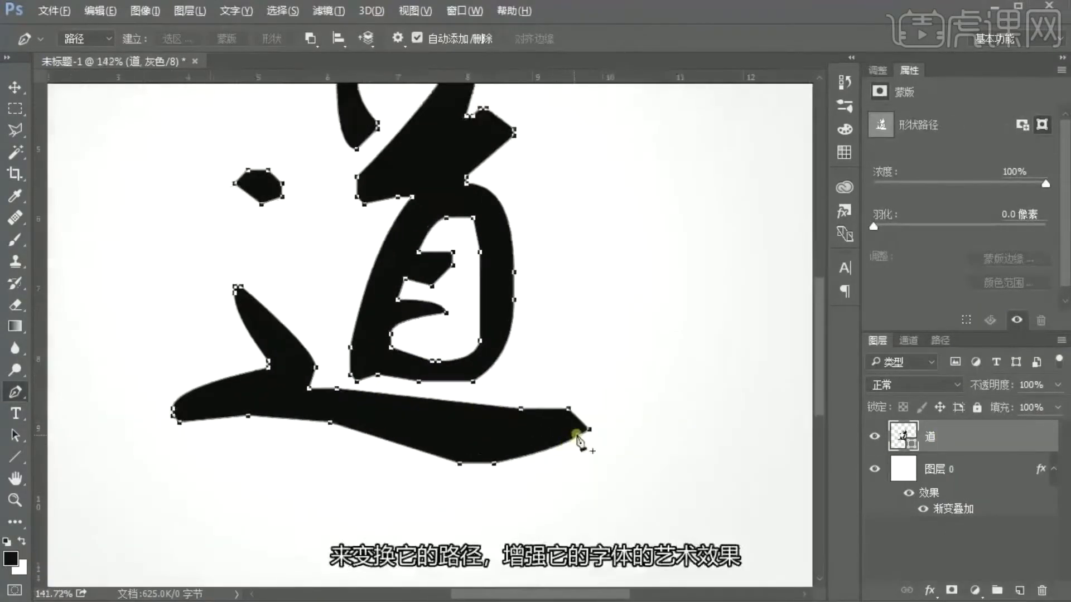
scroll(577, 441, "up", 2)
left_click(596, 429, "ctrl")
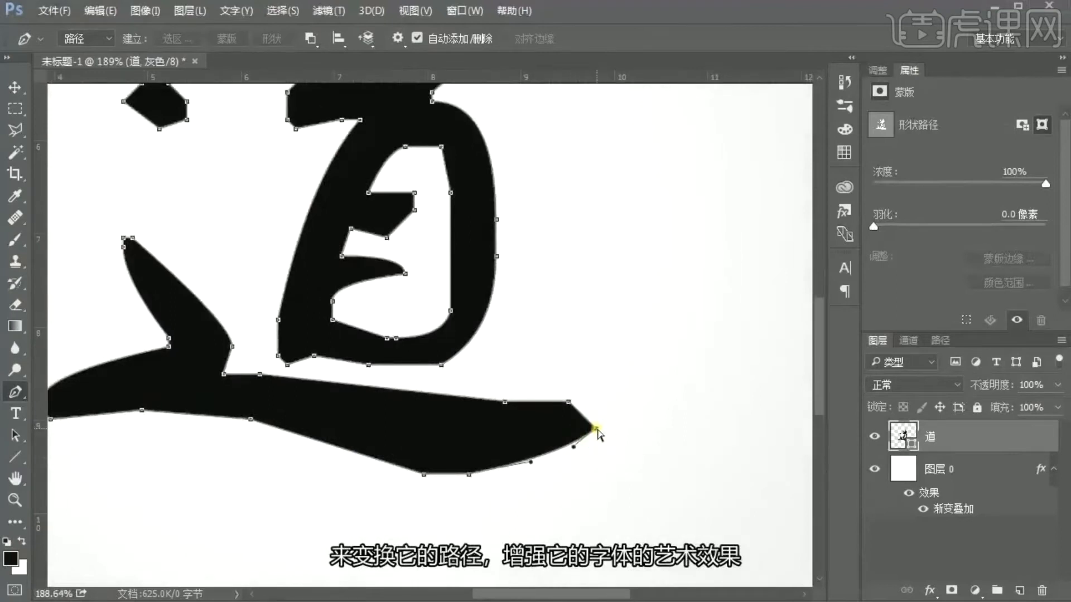
mouse_move(596, 429)
left_mouse_down()
mouse_move(617, 423)
mouse_move(608, 275)
mouse_move(621, 208)
mouse_move(603, 373)
left_mouse_up()
left_click_drag(621, 207, 619, 183)
mouse_move(507, 400)
left_mouse_down()
mouse_move(436, 275)
mouse_move(506, 411)
left_mouse_up()
left_click(604, 374)
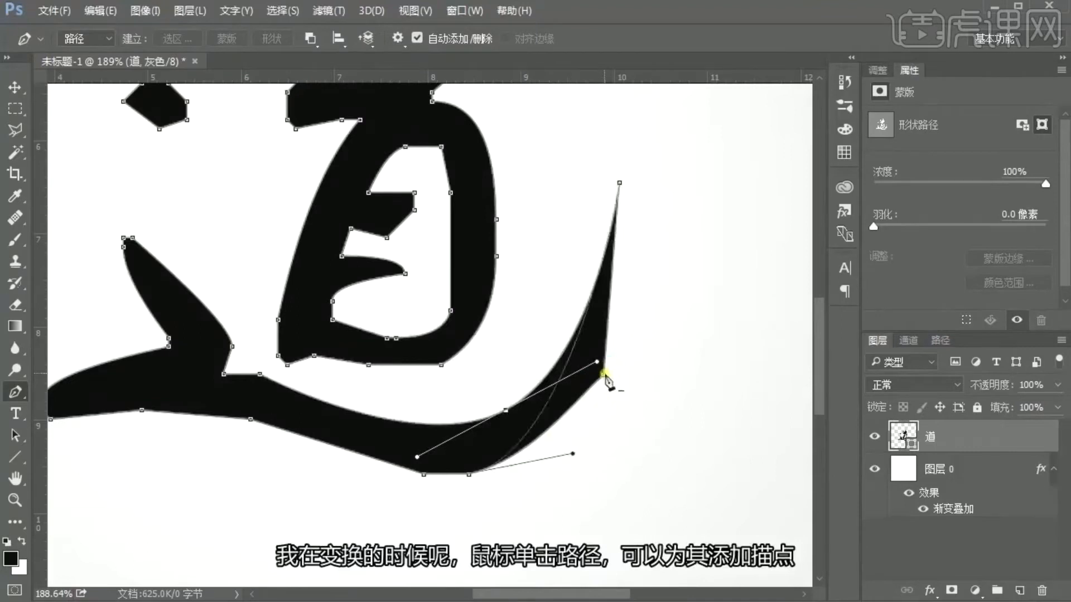
left_click_drag(572, 355, 608, 384)
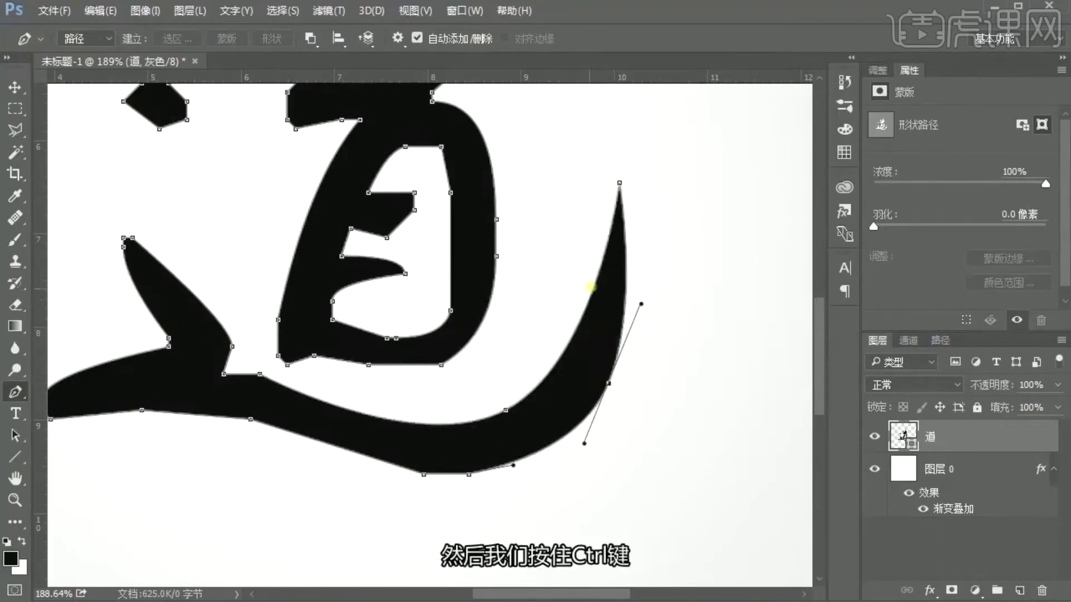
Lengthen the tail's tip upward and inward, adding and adjusting anchor points so both edges curve smoothly.
mouse_move(593, 288)
left_mouse_down()
mouse_move(602, 292)
mouse_move(594, 287)
mouse_move(596, 302)
mouse_move(630, 276)
left_mouse_up()
left_click(626, 285)
key("ctrl+z")
left_click_drag(620, 183, 587, 142)
left_click_drag(596, 302, 598, 289)
left_click_drag(615, 237, 610, 230)
left_click_drag(630, 276, 625, 272)
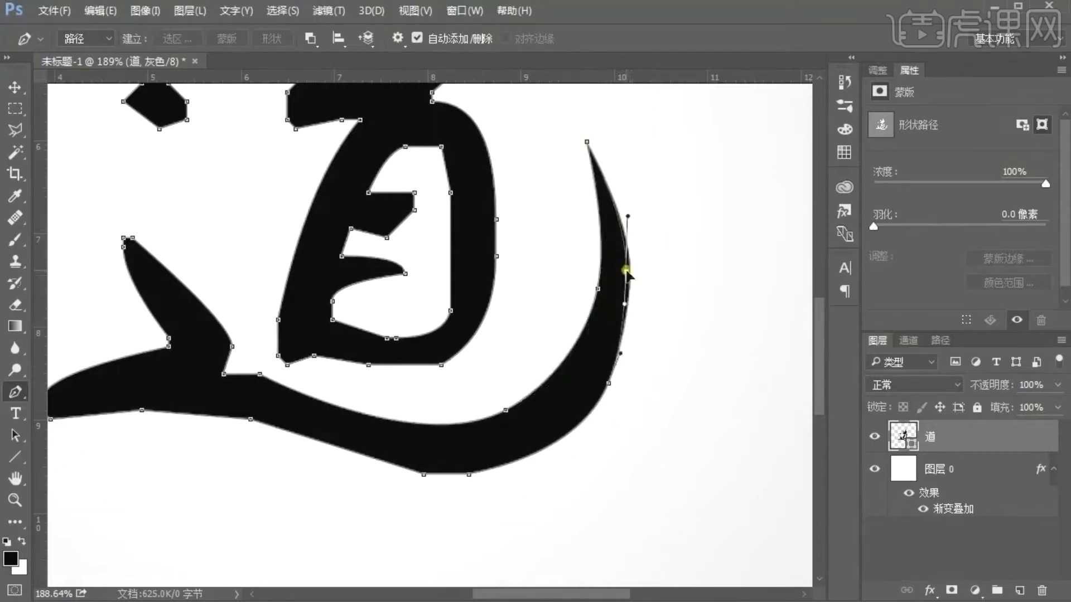
left_click_drag(608, 384, 602, 380)
left_click_drag(577, 440, 572, 438)
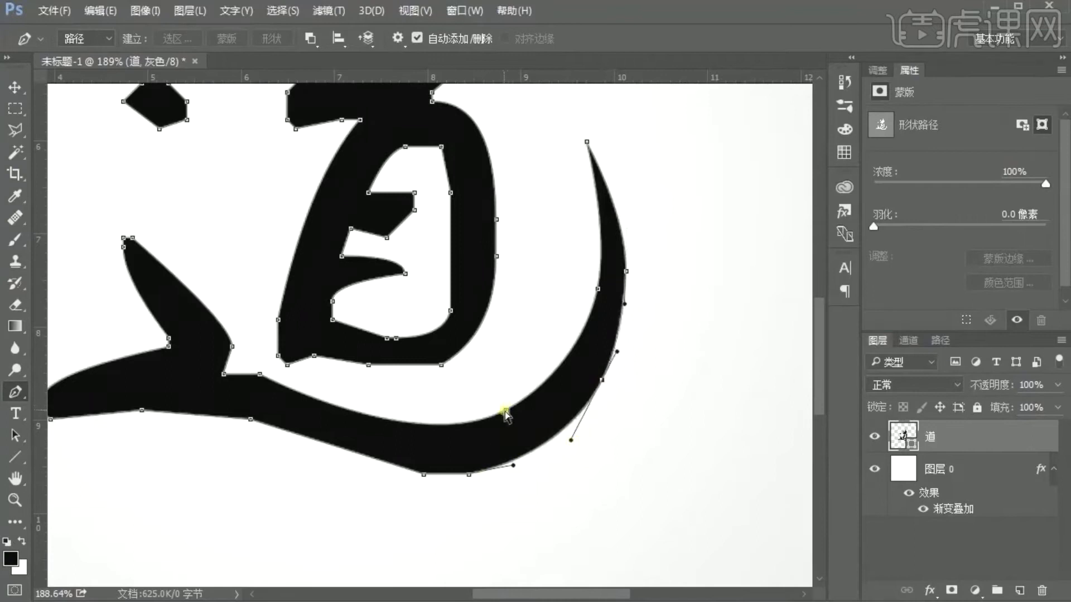
Slim and smooth the underside bend of the bottom stroke by adjusting its anchor points and direction handles.
left_click_drag(506, 411, 479, 423)
left_click_drag(469, 475, 471, 463)
left_click(423, 476)
left_click_drag(393, 451, 383, 455)
left_click_drag(471, 463, 516, 450)
left_click_drag(571, 439, 564, 440)
scroll(604, 472, "down", 2)
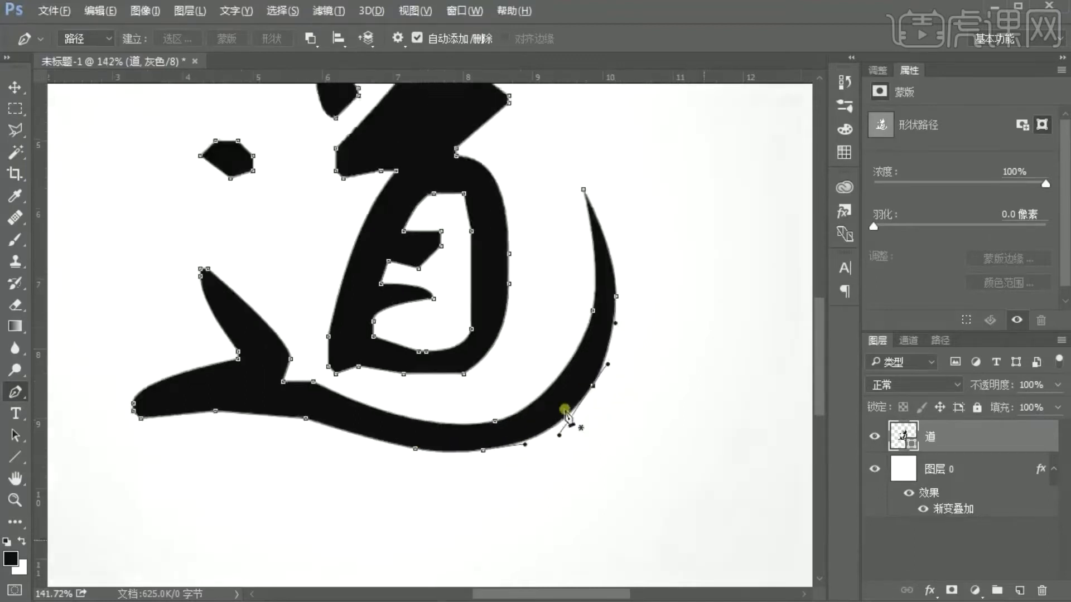
Pull the lower-right anchor point of 道's left dot downward into a sharper corner.
left_click_drag(502, 386, 636, 496)
scroll(465, 392, "up", 5)
left_click_drag(400, 274, 400, 299)
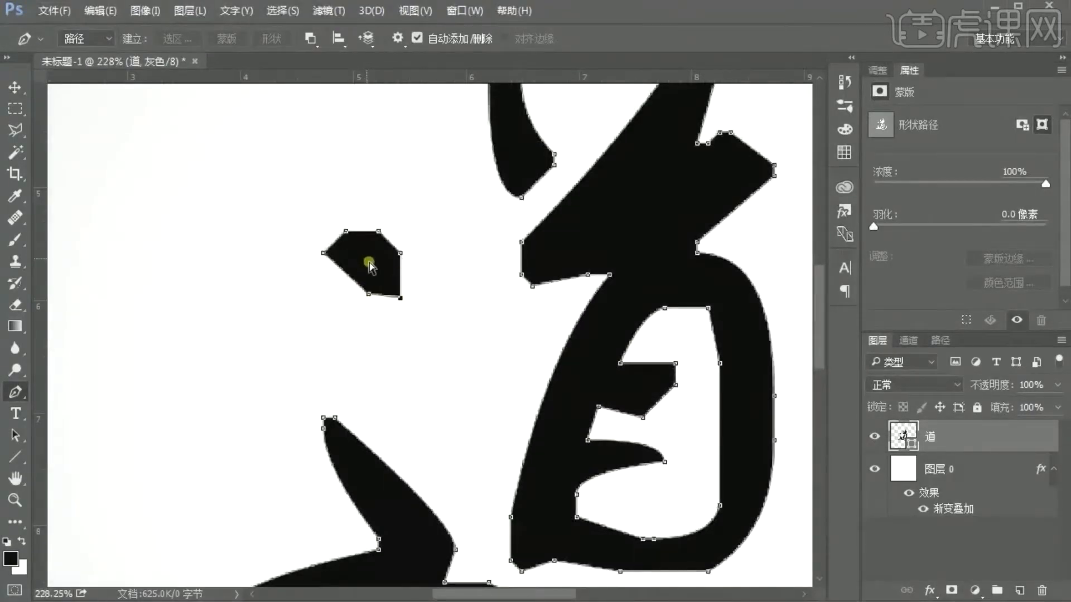
key("v")
key("ctrl+0")
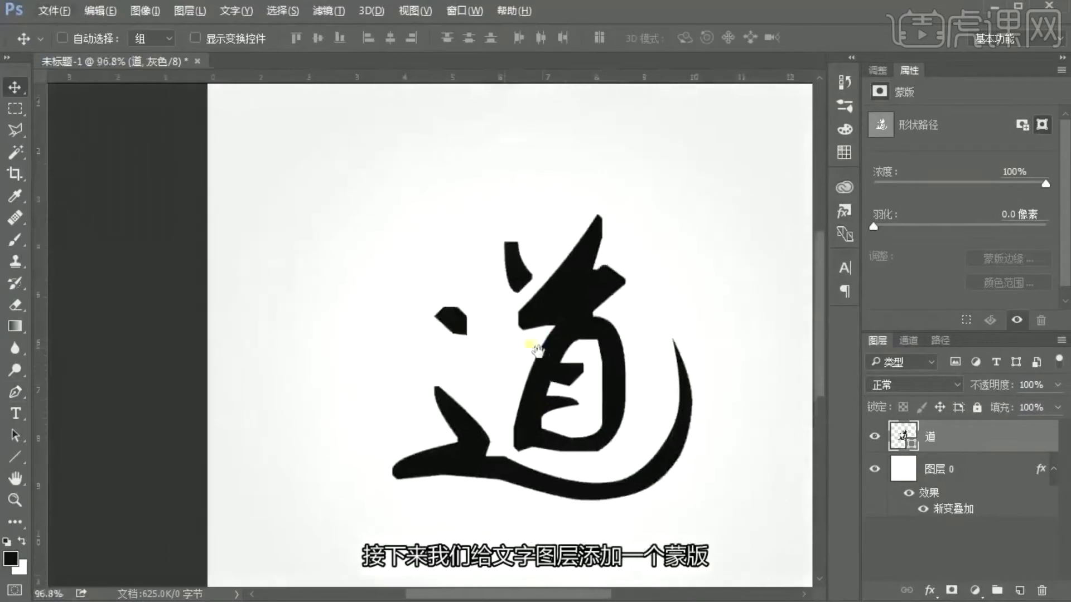
Add a layer mask to the 道 shape layer and activate the Brush tool with black as foreground colour.
left_click_drag(537, 351, 498, 356)
left_click(950, 590)
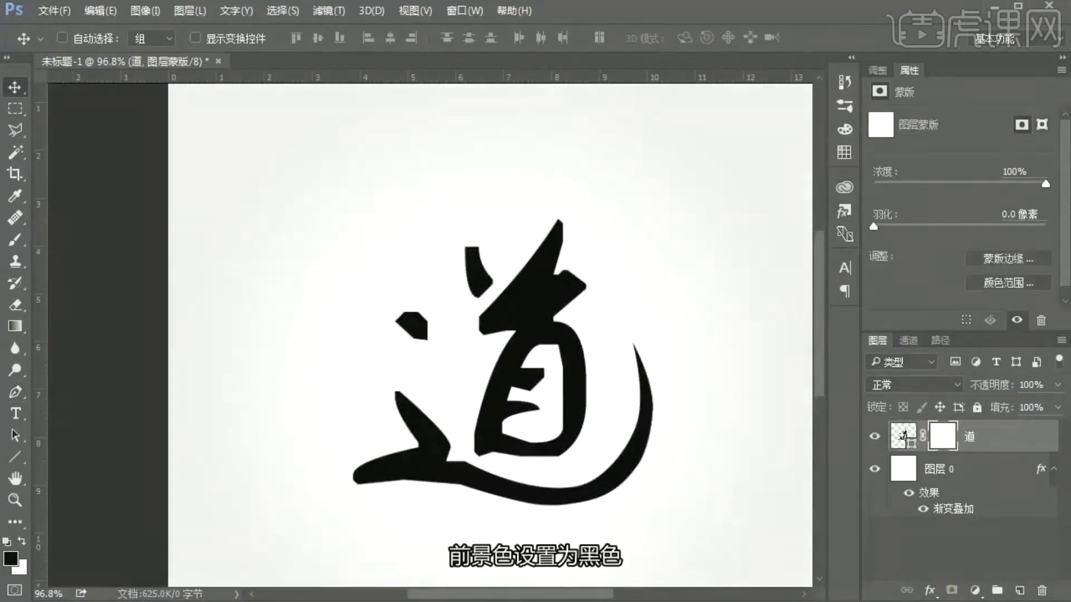
left_click(15, 243)
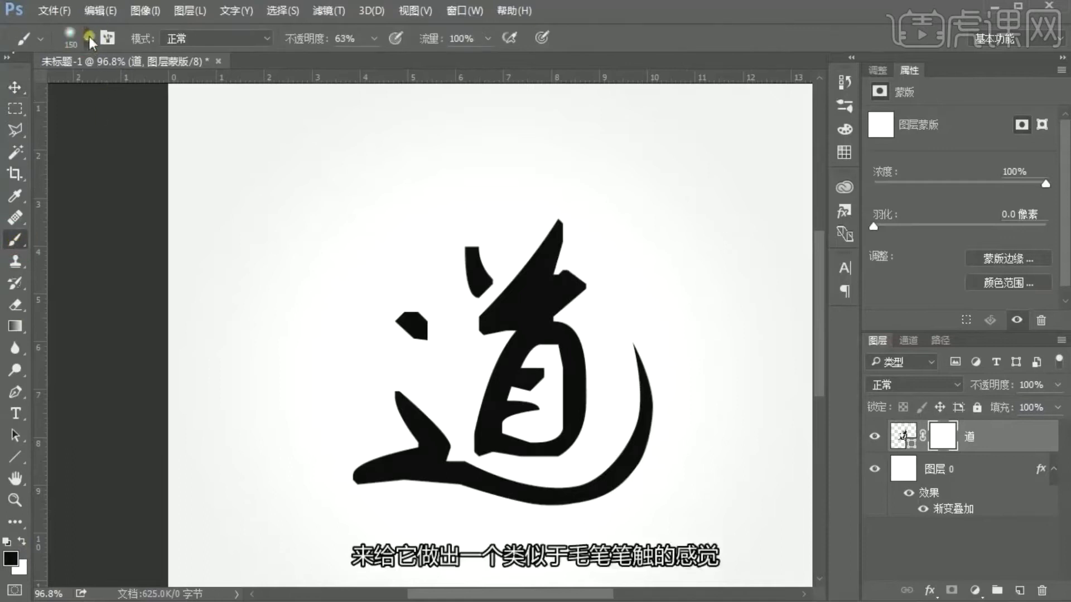
Choose the 2271-pixel dry bristle brush preset, set its size to 80 pixels and tilt the tip diagonally.
left_click(87, 38)
left_click(299, 69)
left_click(363, 341)
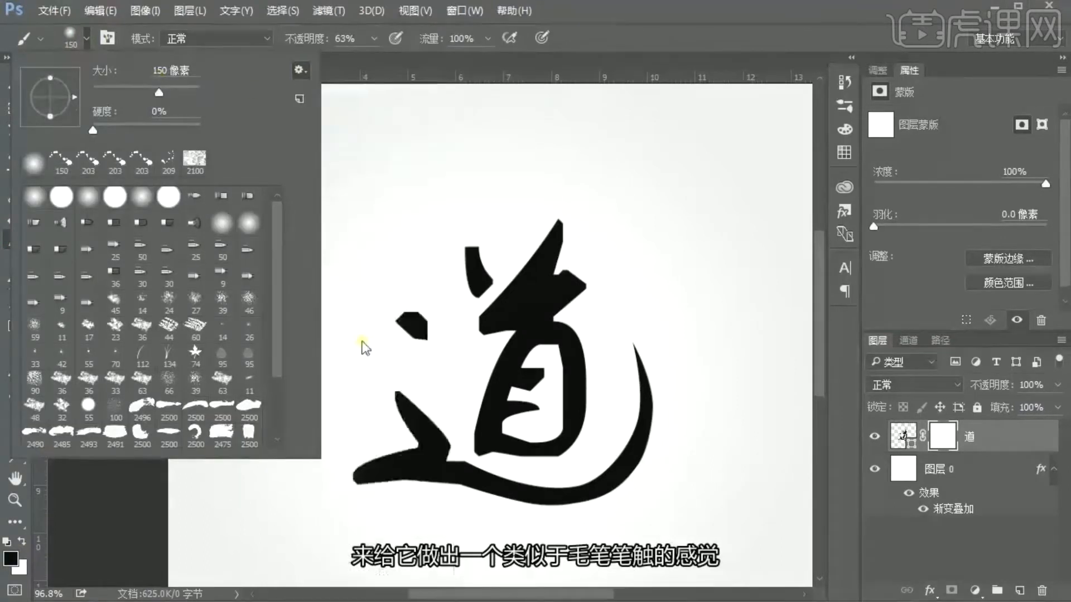
left_click(270, 220)
left_click(669, 469)
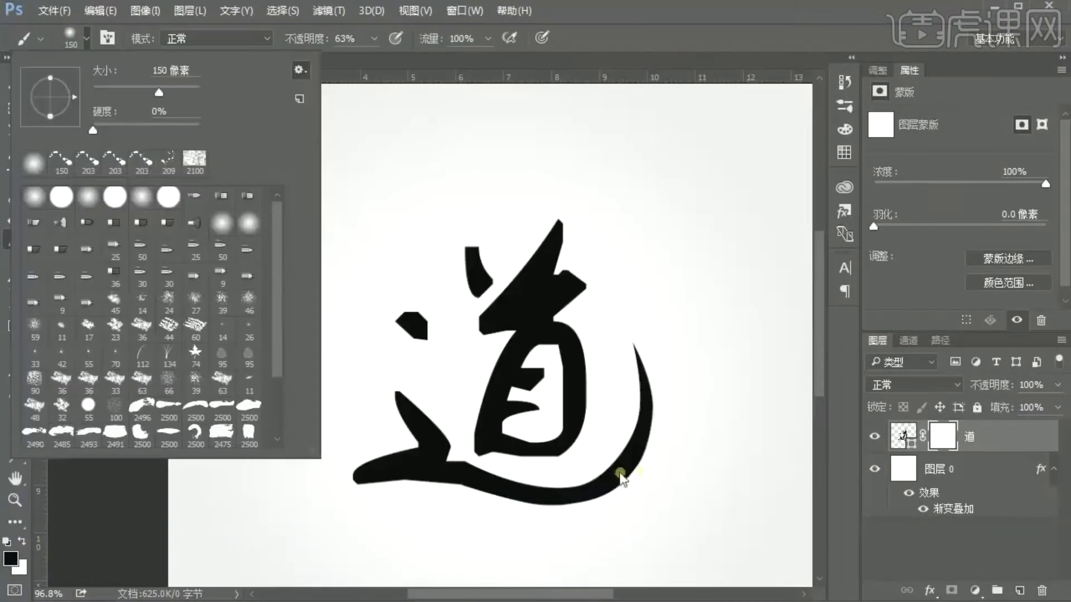
left_click_drag(280, 241, 273, 322)
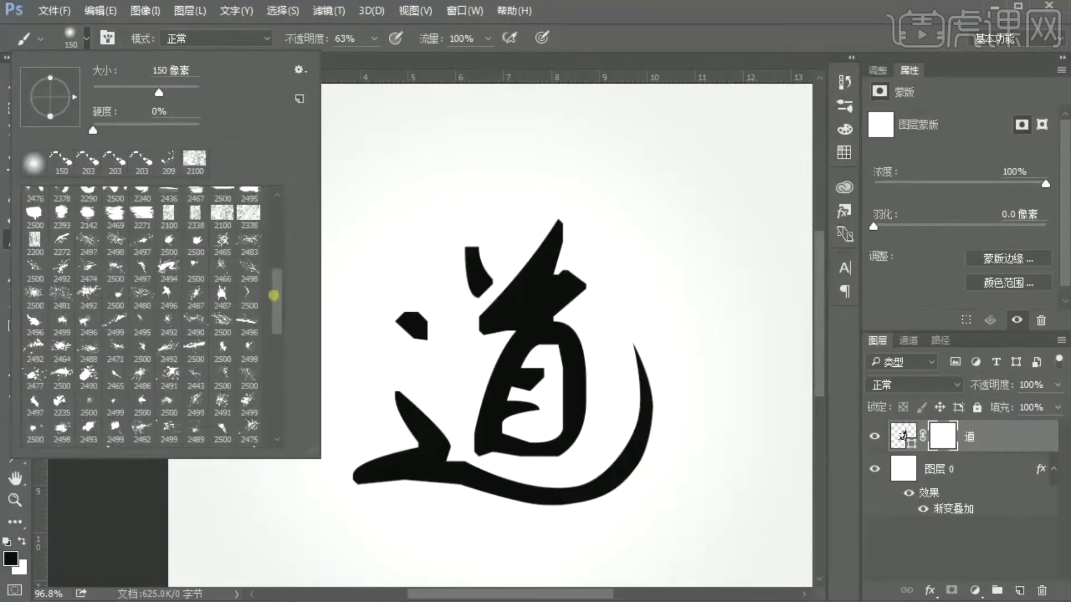
left_click(140, 215)
left_click(622, 24)
left_click(86, 39)
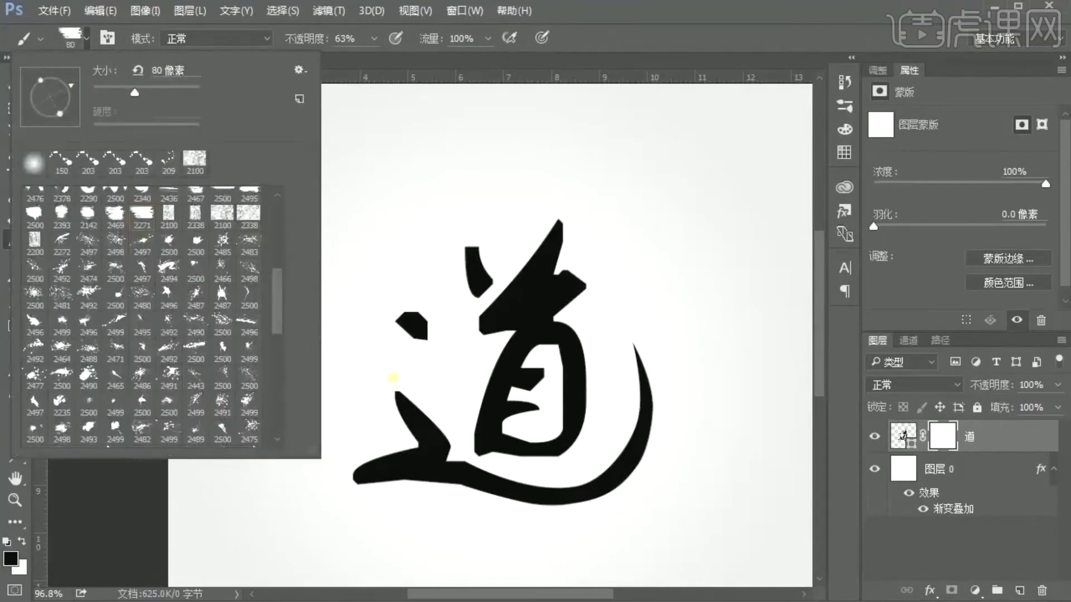
left_click(662, 22)
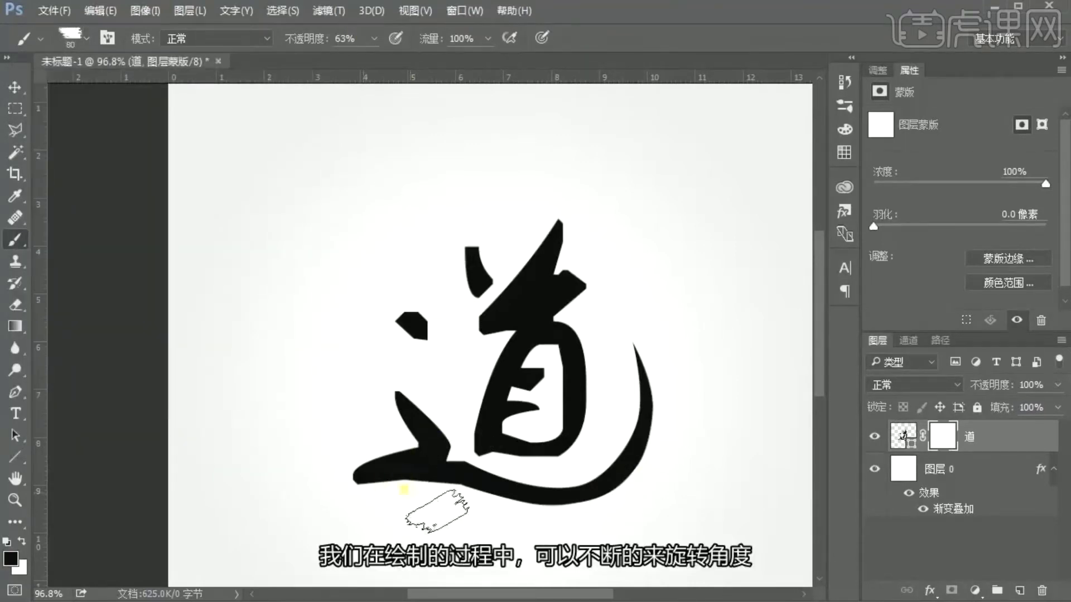
Mask dry-brush texture into the bottom stroke's left end, the base of 目 and the upper-left short stroke, rotating the tip between dabs.
left_click(383, 471)
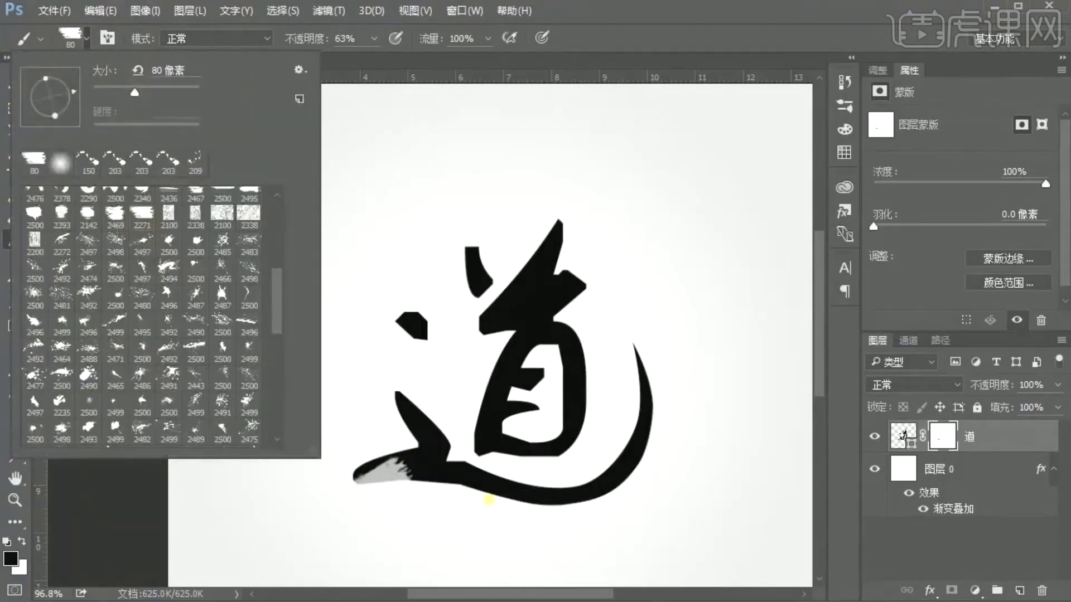
left_click(76, 102)
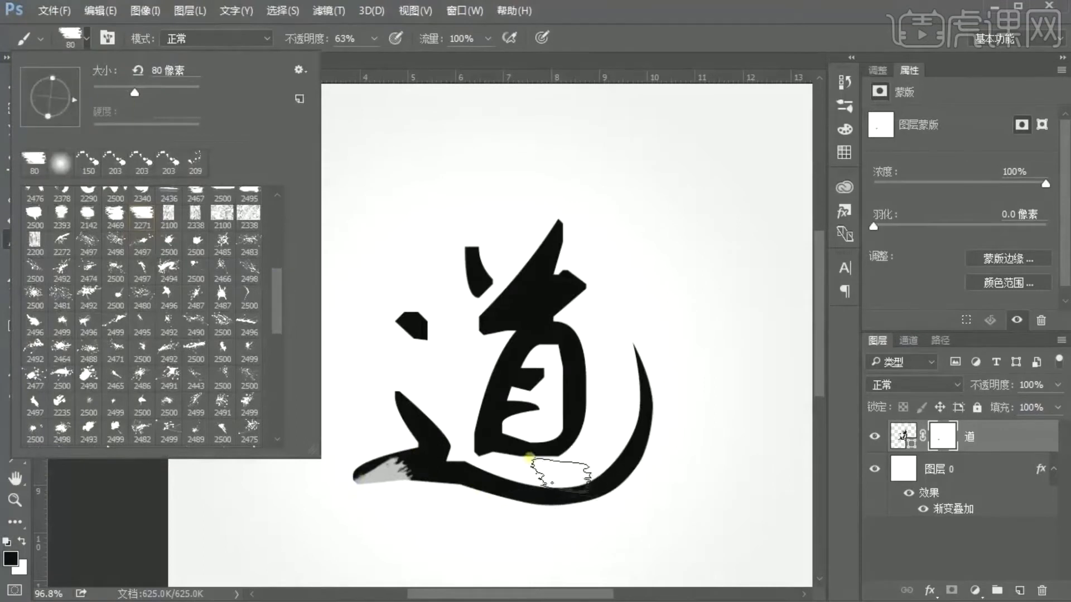
left_click(507, 459)
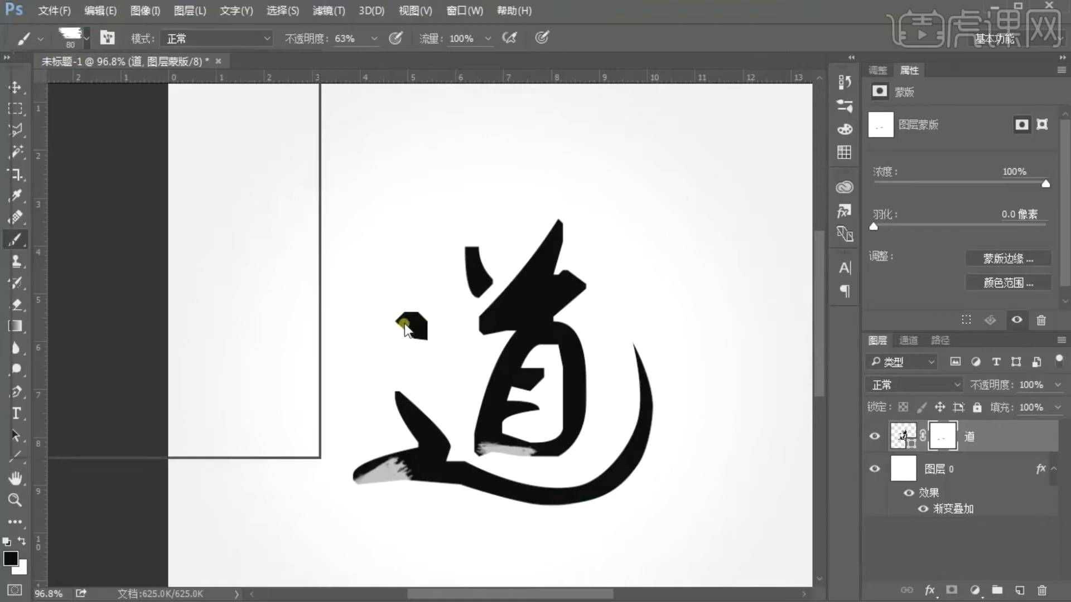
left_click(71, 37)
left_click(68, 115)
left_click(450, 268)
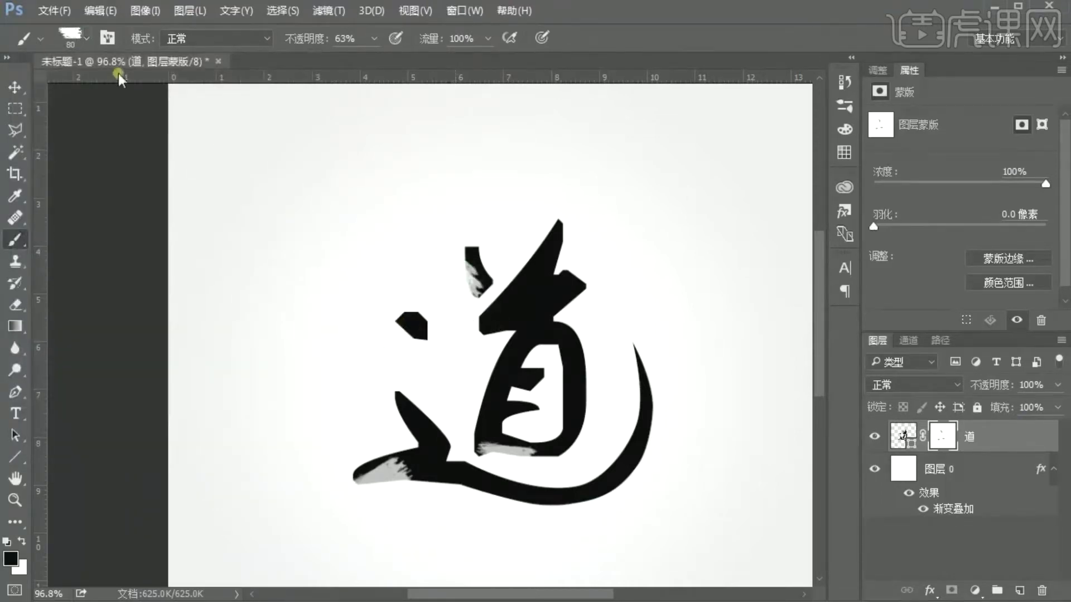
Choose the 2500-pixel horizontal dry-stroke brush preset for painting on the 道 layer mask.
left_click(88, 39)
right_click(144, 206)
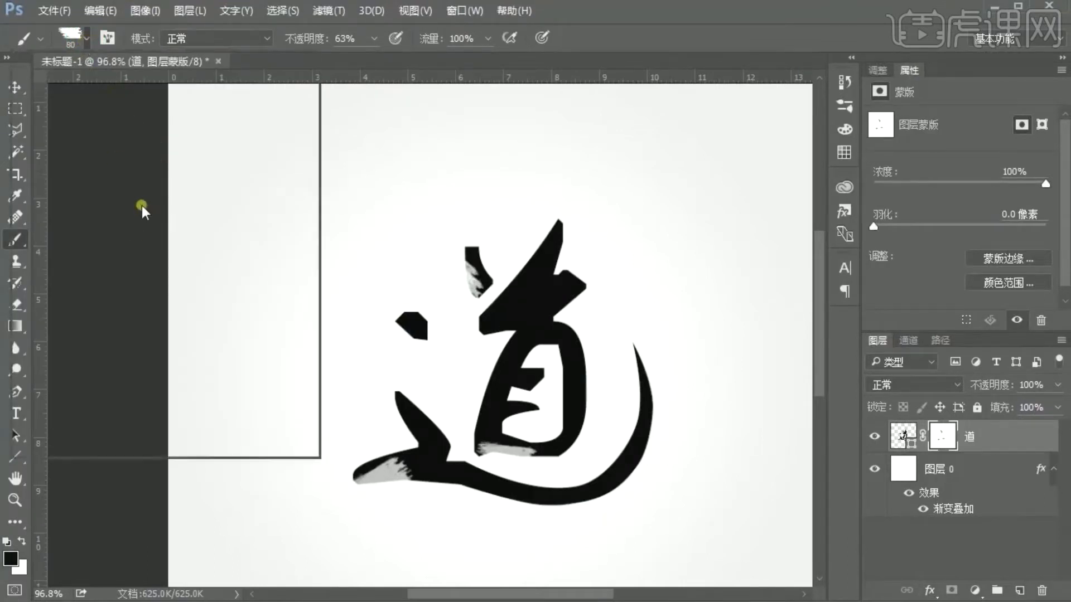
left_click_drag(276, 285, 275, 272)
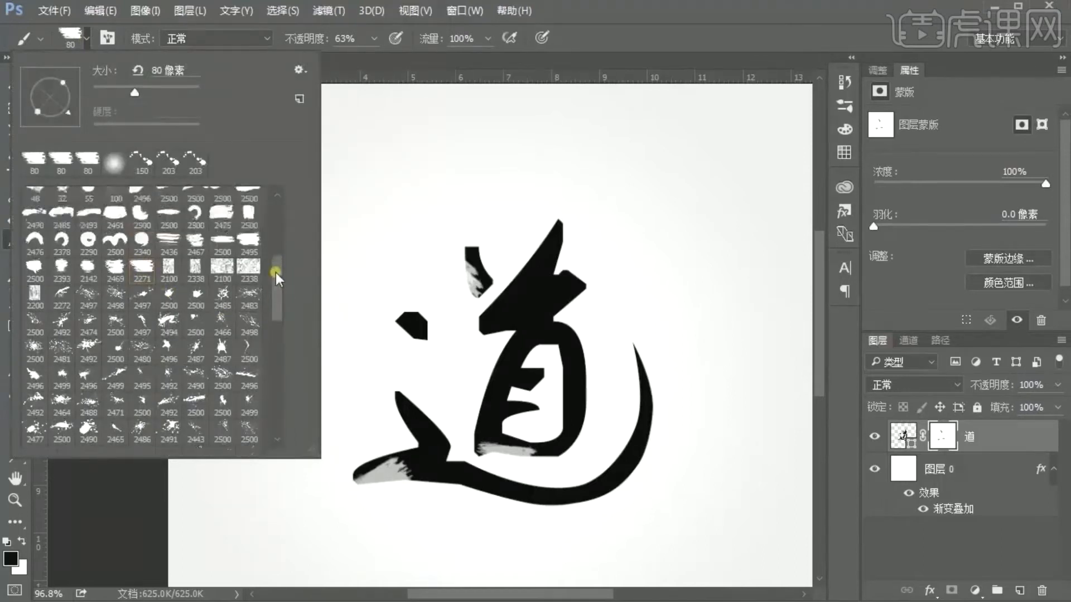
left_click(222, 239)
left_click(581, 124)
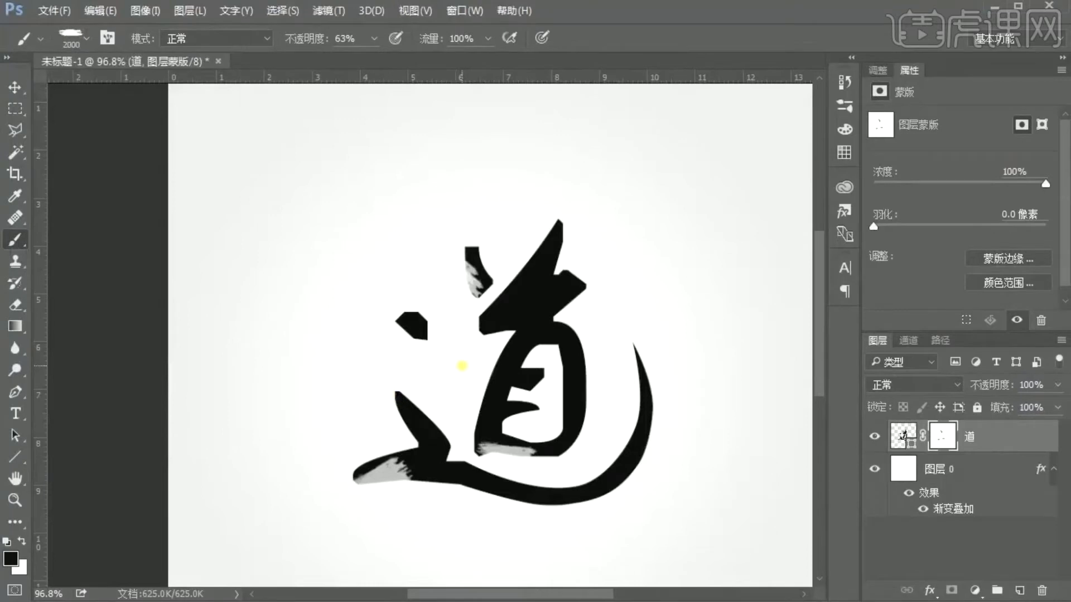
Reduce the brush to 125 pixels, lower its opacity to 45% and mask dry texture along the bottom stroke's underside.
key("bracketleft")
key("bracketleft")
key("bracketleft")
key("bracketleft")
key("bracketleft")
key("bracketleft")
key("bracketleft")
key("bracketleft")
key("bracketleft")
key("bracketleft")
key("bracketleft")
key("bracketleft")
key("bracketleft")
key("bracketleft")
key("bracketleft")
key("bracketleft")
key("bracketleft")
left_click(373, 38)
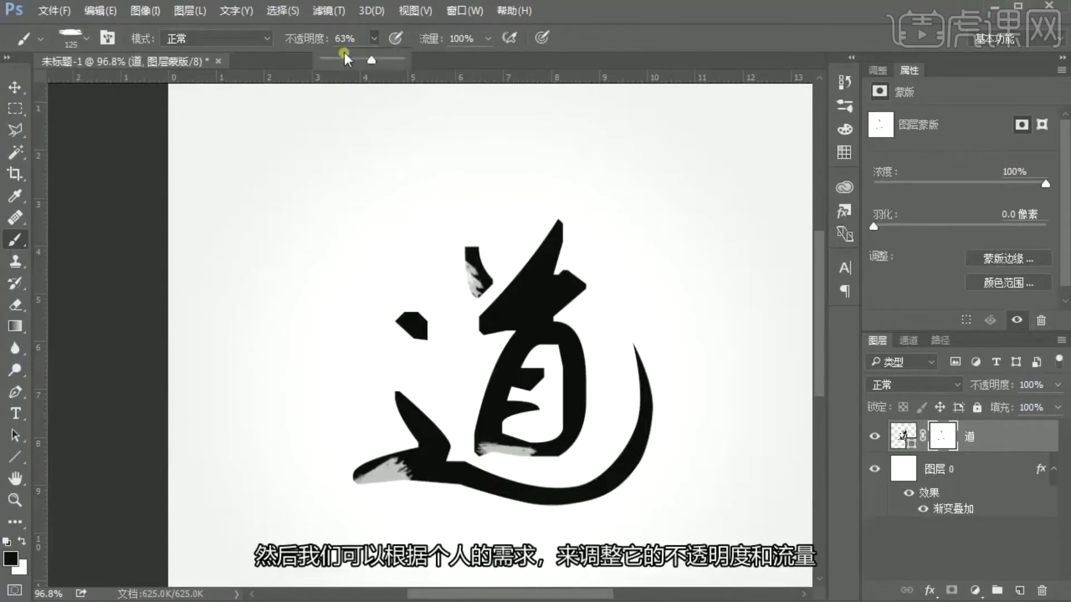
left_click_drag(538, 505, 569, 504)
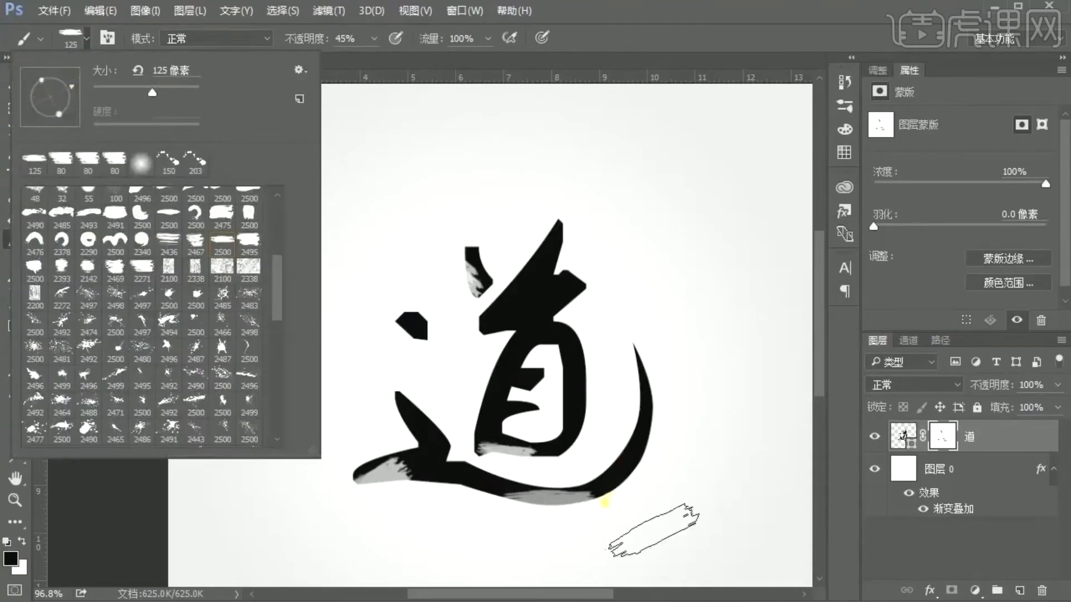
left_click(631, 487)
left_click(595, 499)
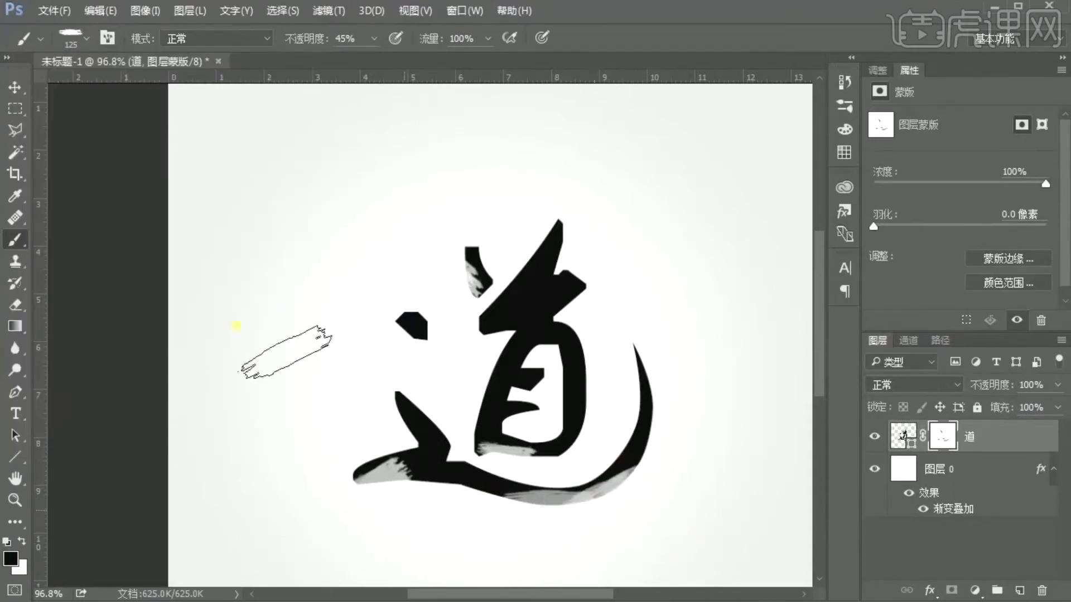
key("ctrl+z")
key("ctrl+alt+z")
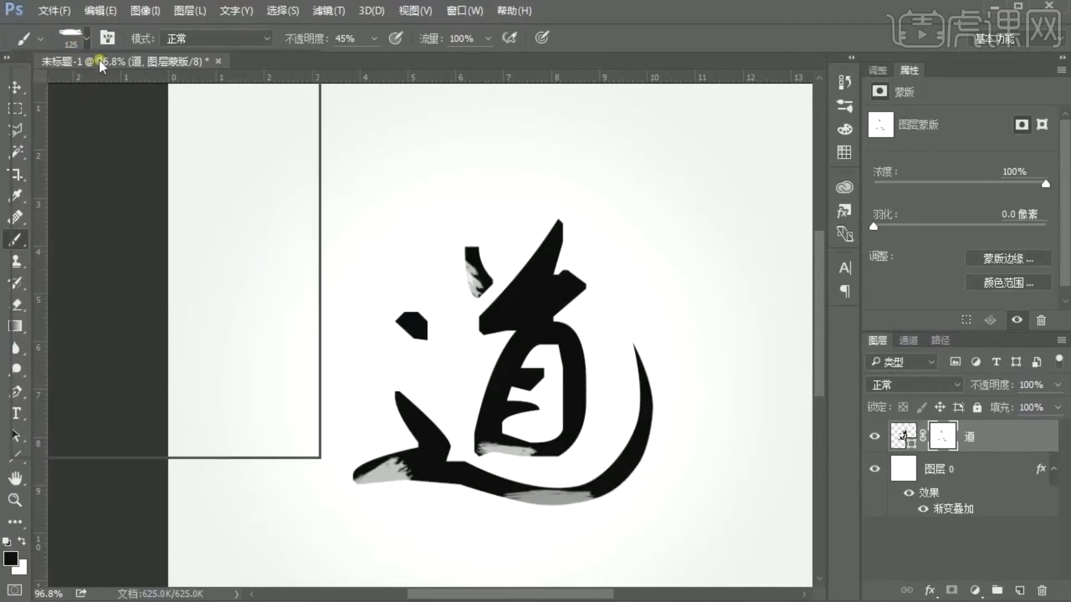
Turn the brush tip upright and mask dry texture into 目's right side, the left dot, the lower-left stroke and the long stroke's upturned tail.
left_click(80, 45)
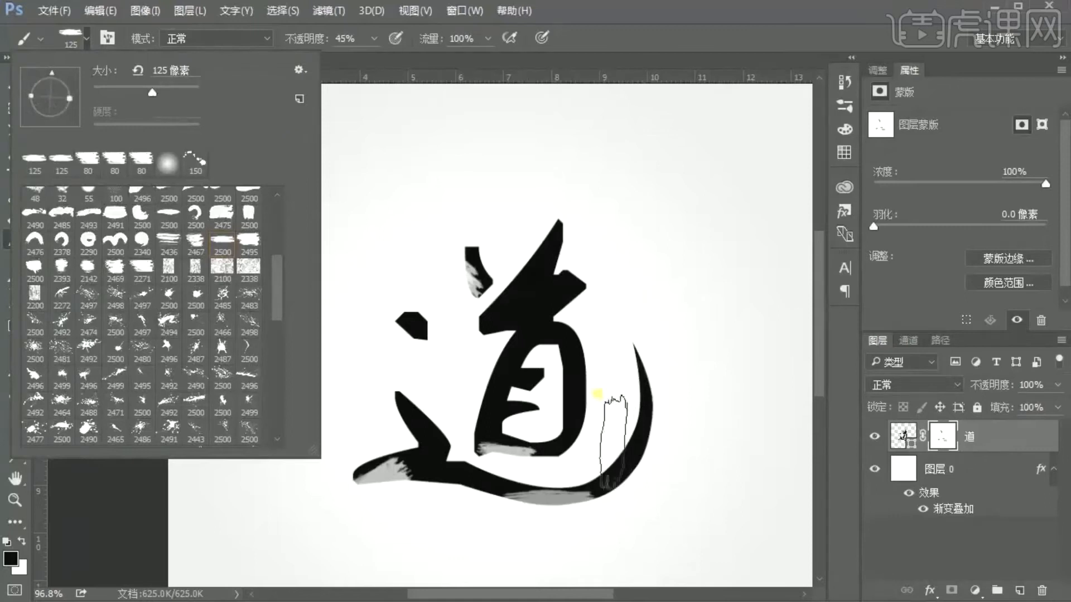
left_click(592, 392)
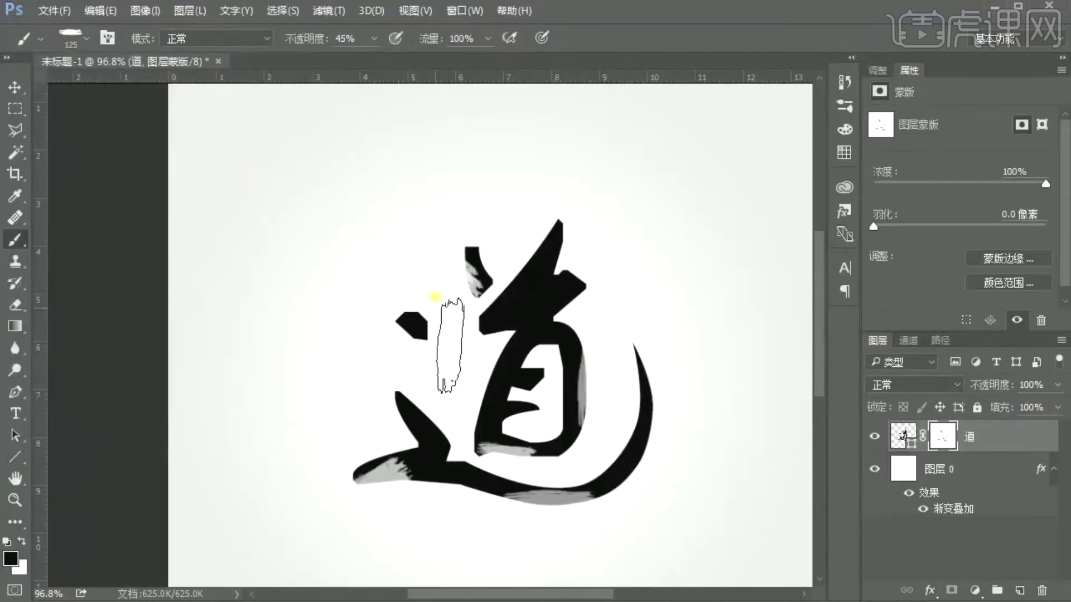
left_click(428, 301)
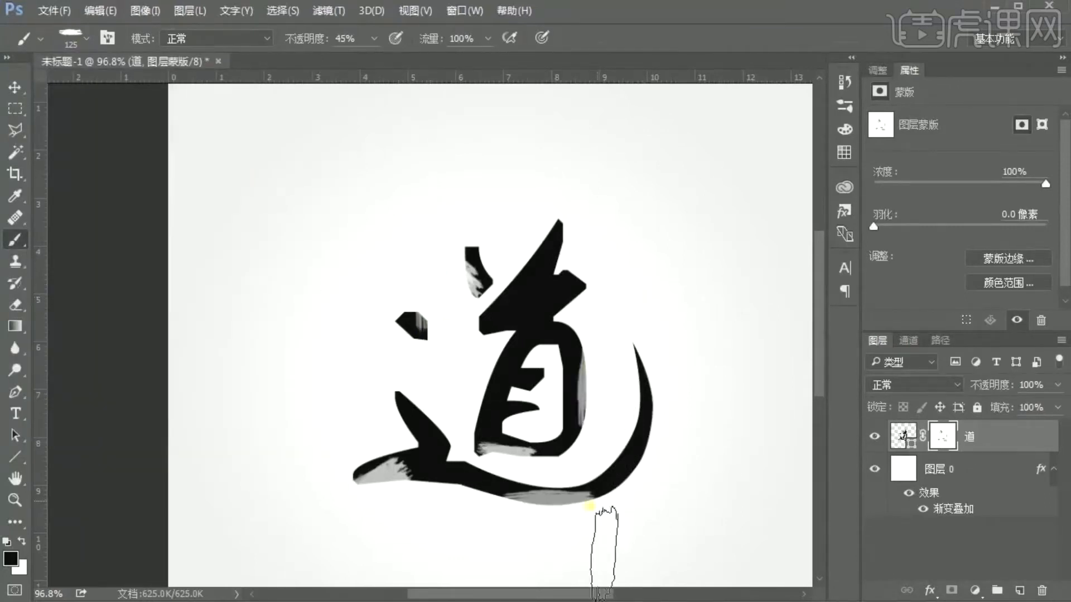
left_click(442, 444)
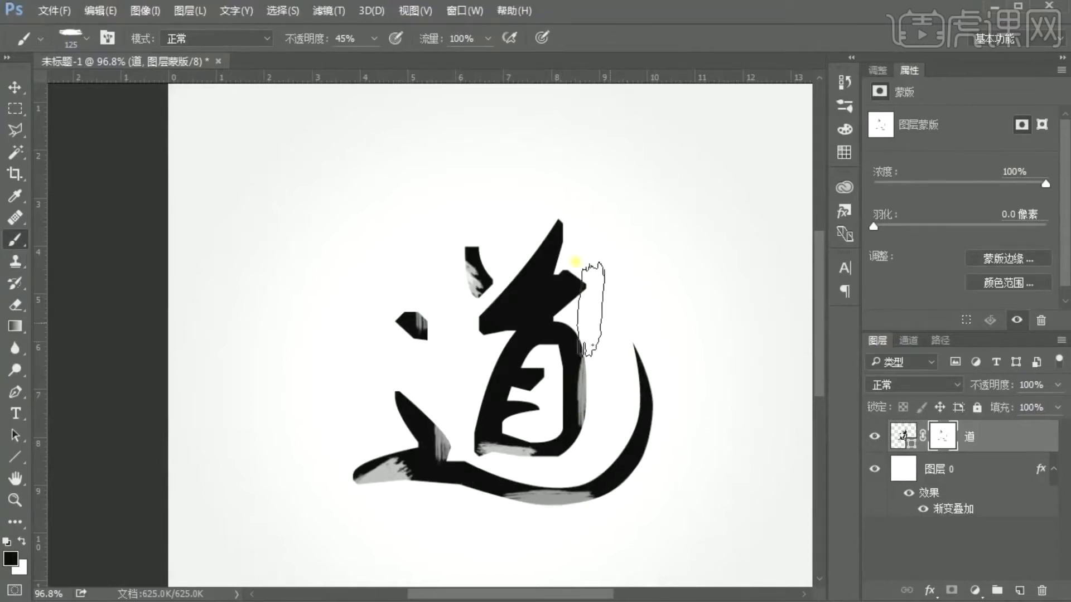
left_click(89, 38)
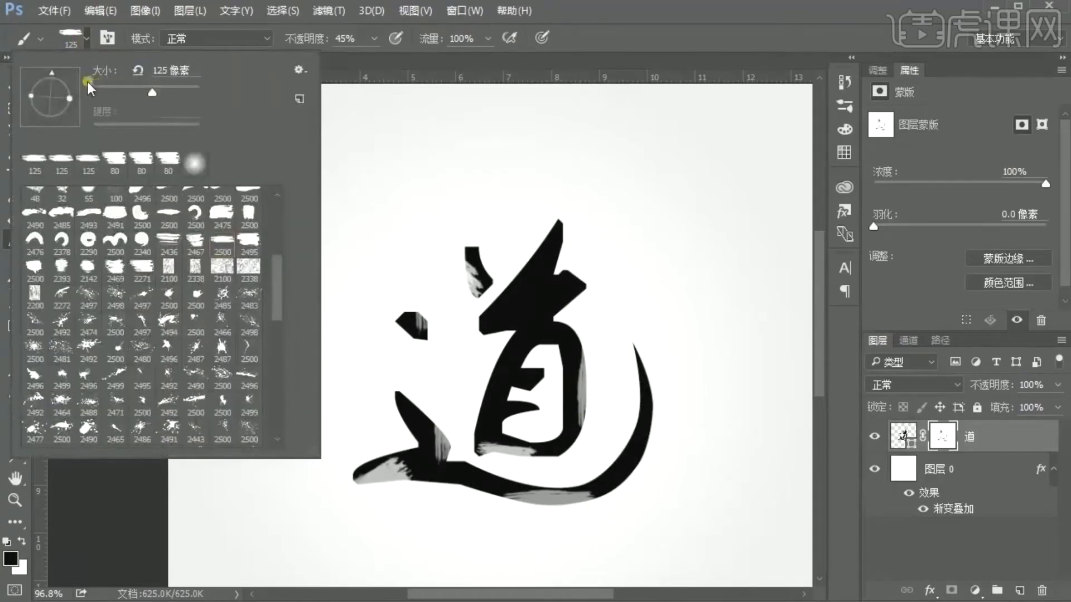
left_click(651, 358)
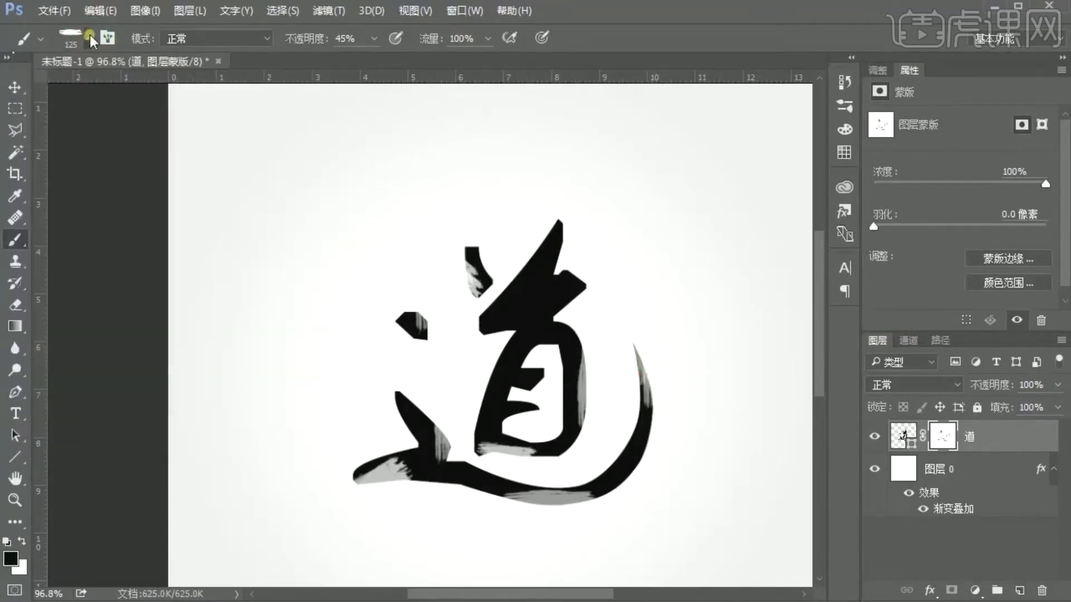
Tilt the brush tip diagonally and mask dry texture into the tip of 首's long slanted stroke and 目's left side.
right_click(73, 89)
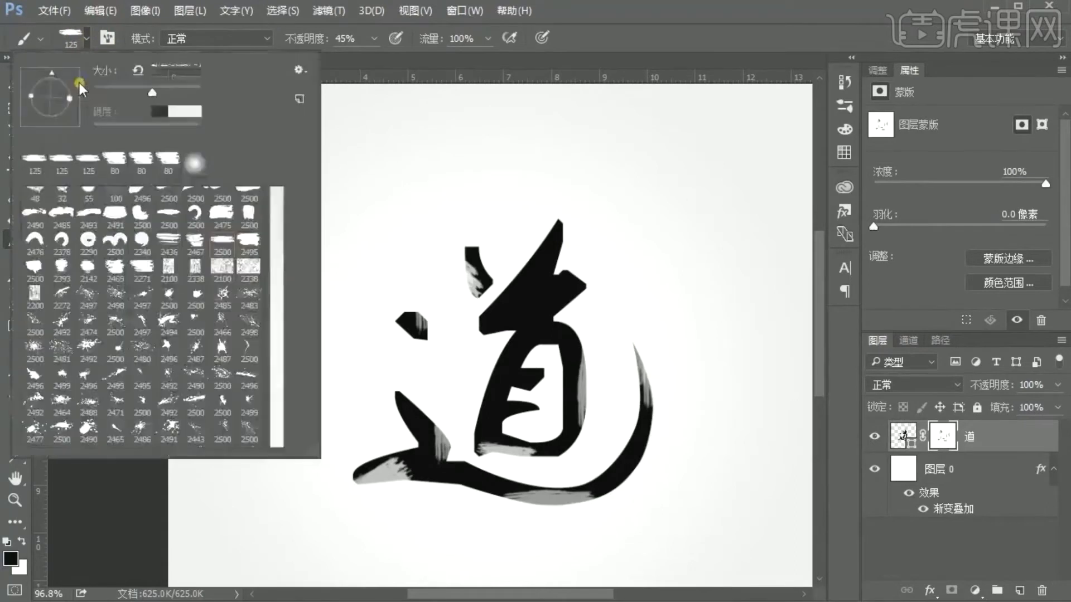
left_click(549, 240)
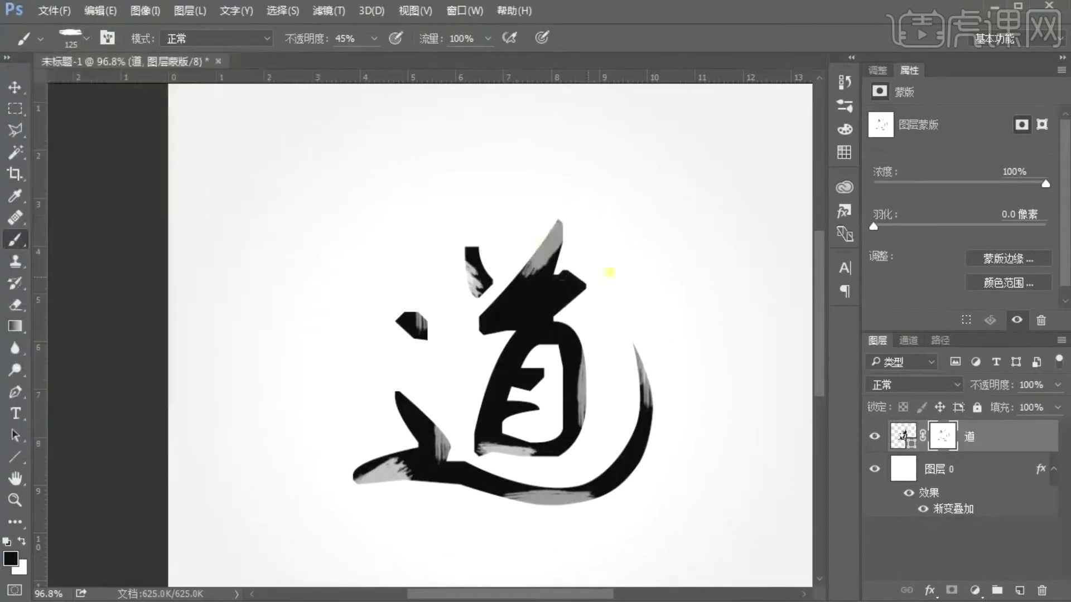
left_click(496, 379)
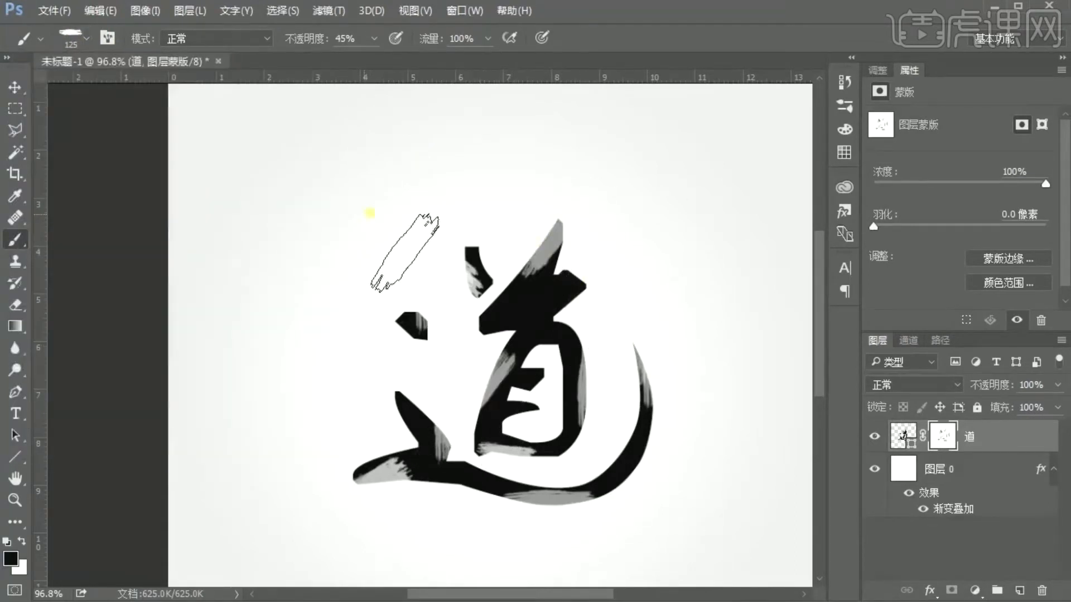
Create a new layer above the 道 shape layer and activate the Brush tool.
left_click(17, 87)
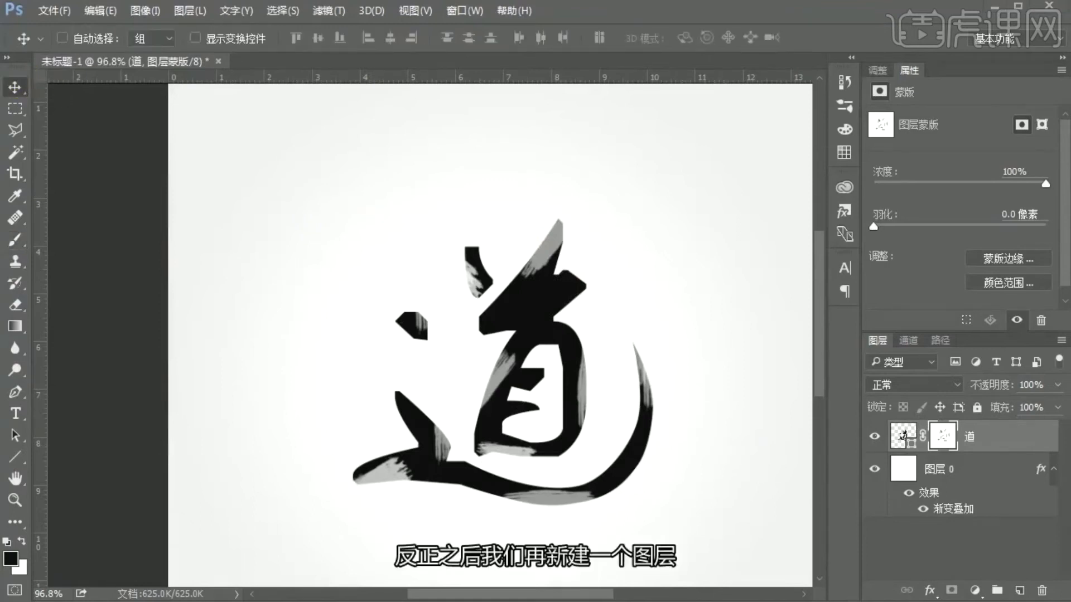
left_click(1019, 590)
left_click(17, 245)
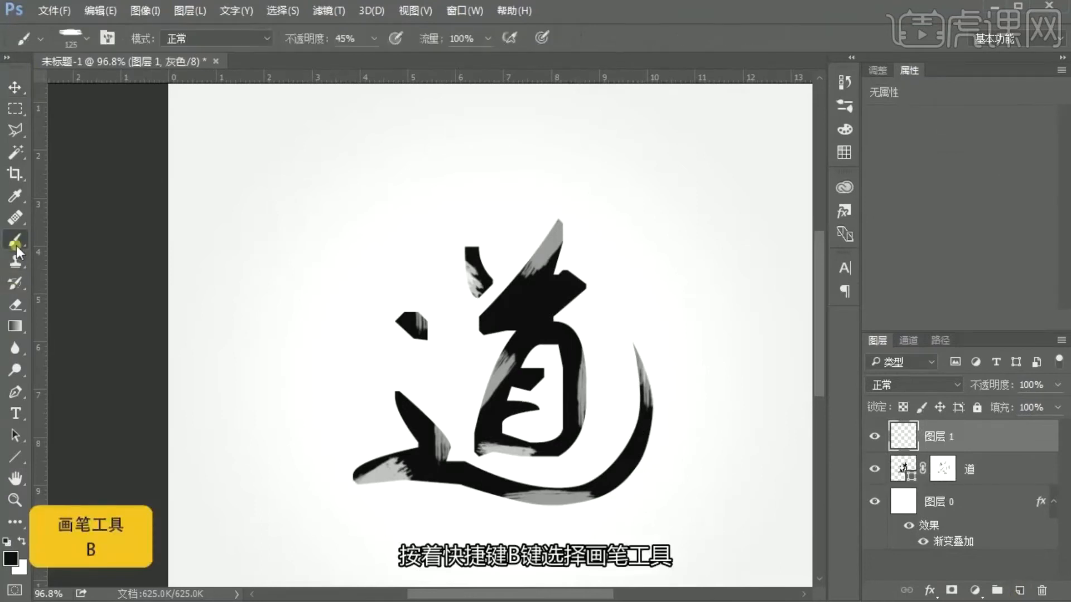
Choose the 2497-pixel ink-splatter brush preset and raise the brush opacity to 100%.
left_click(88, 38)
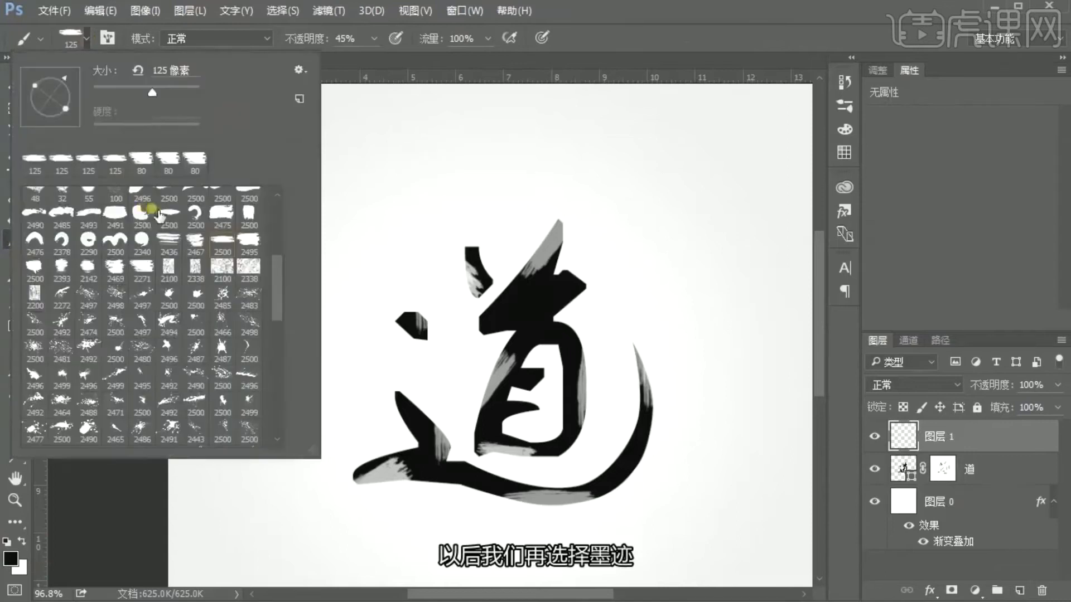
left_click(142, 296)
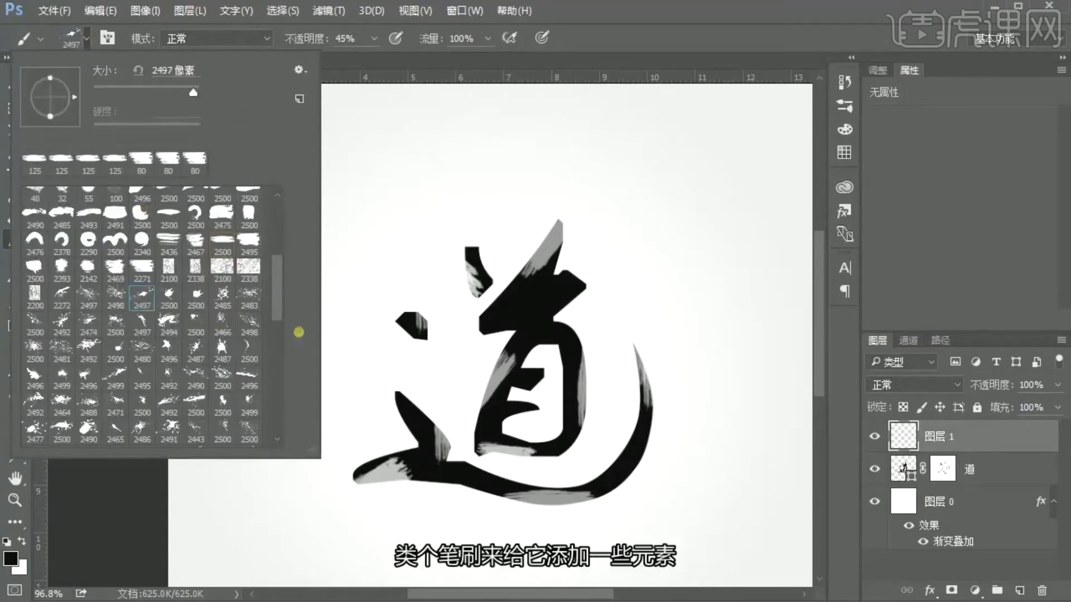
left_click(589, 36)
left_click(374, 39)
left_click_drag(371, 59, 433, 60)
left_click(660, 38)
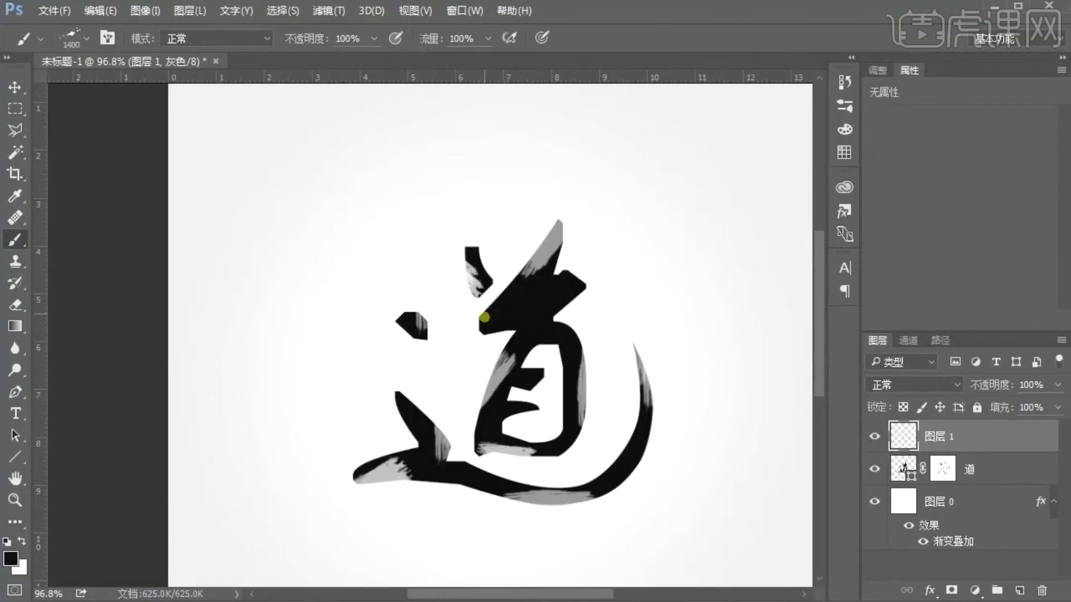
Reduce the brush to 250 pixels and stamp ink splatters over 目's upper left and the lower-left stroke junction, rotating the tip between stamps.
key("[")
key("[")
key("[")
key("[")
key("[")
key("[")
key("[")
left_click(508, 350)
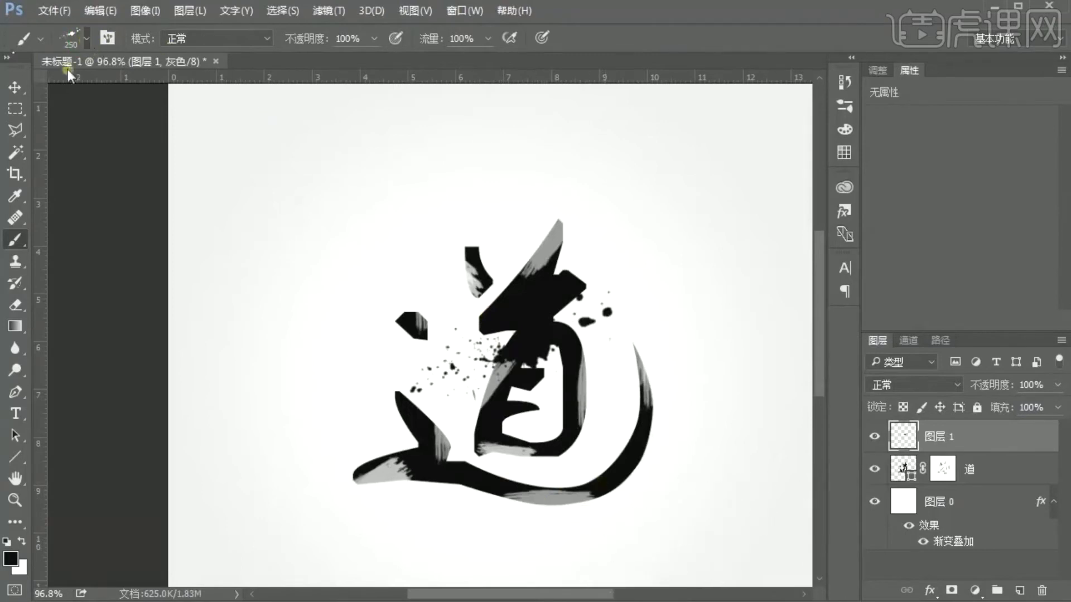
right_click(82, 111)
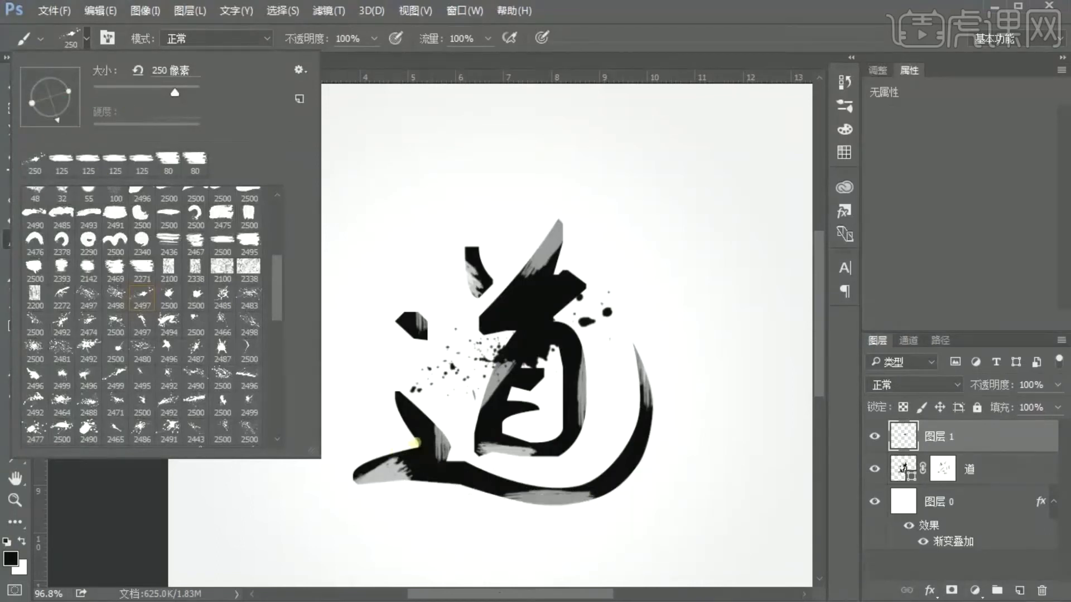
left_click(416, 445)
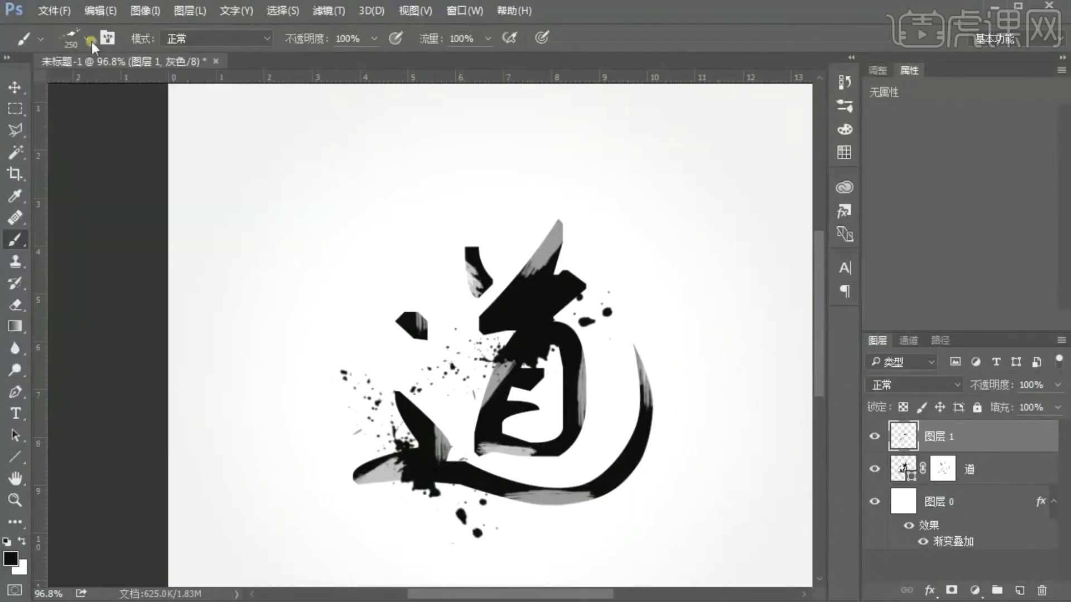
Choose the 2498-pixel ink-splatter brush preset, set its size to 125 pixels and rotate the tip diagonally.
right_click(157, 193)
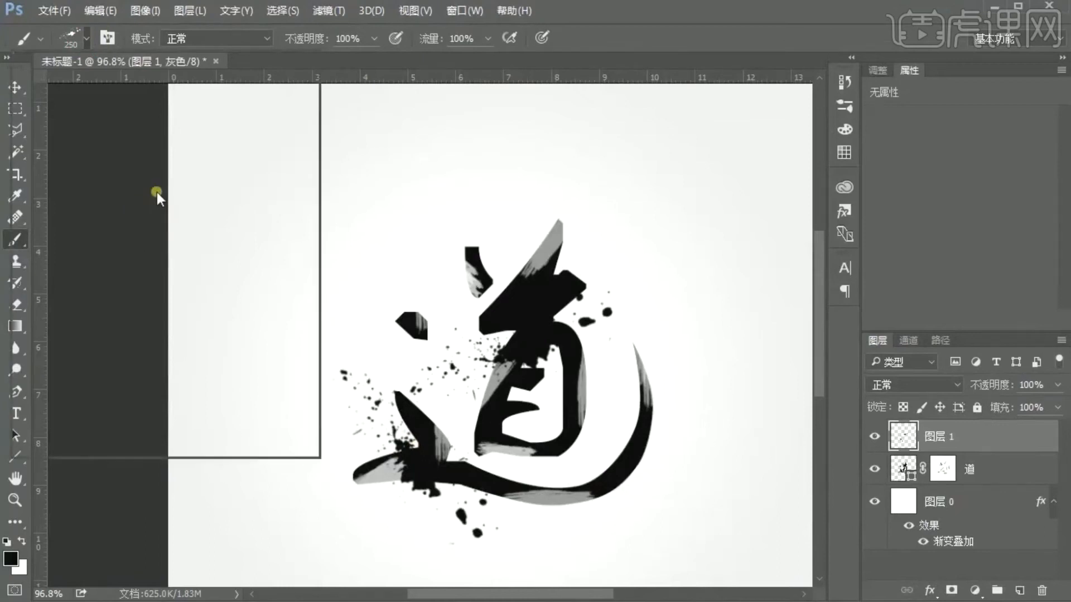
left_click_drag(279, 288, 278, 283)
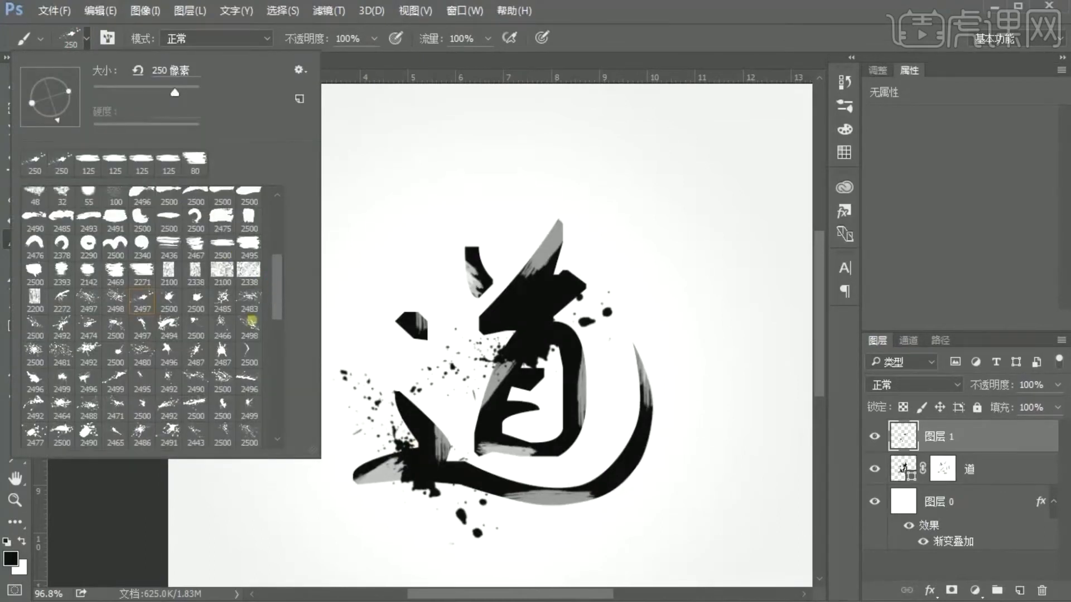
left_click(249, 328)
left_click(651, 23)
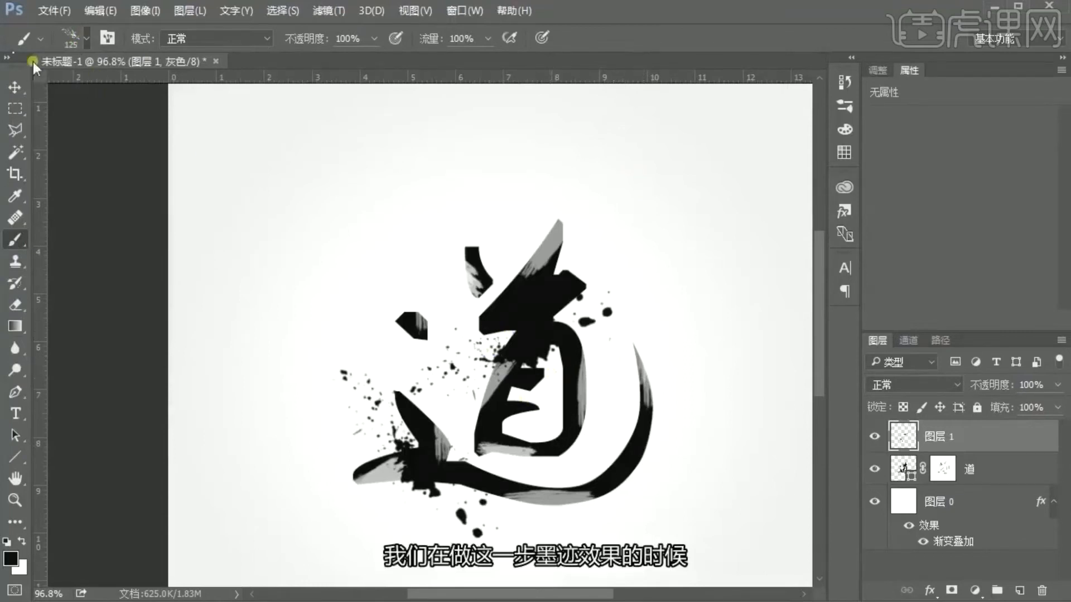
left_click(74, 40)
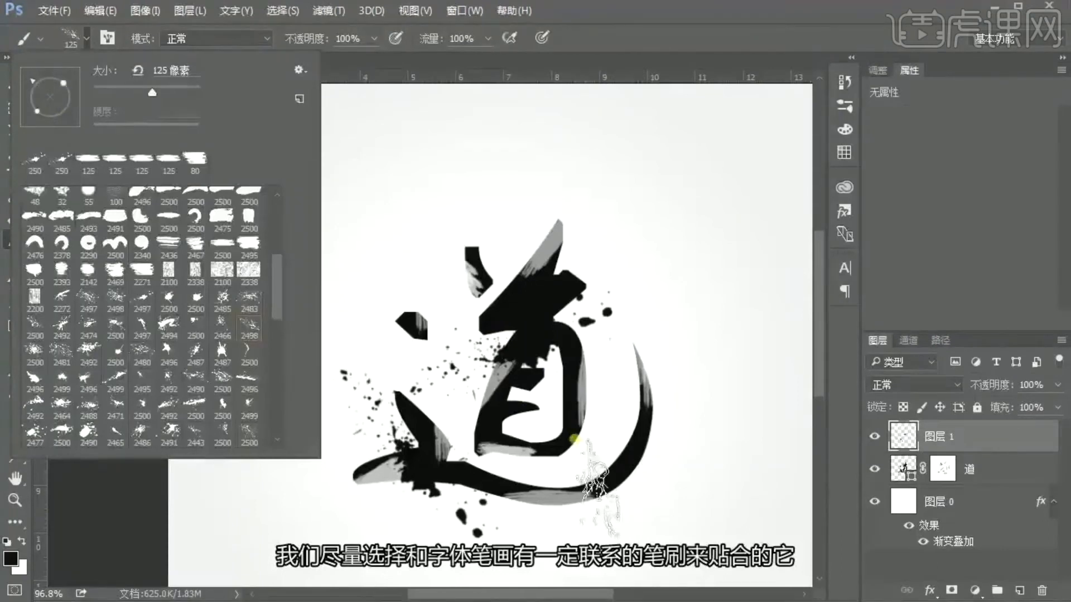
Stamp fine splatter at 目's lower-right corner, reduce the brush to 80 pixels and stamp again below the left dot.
key("Return")
key("bracketleft")
key("bracketleft")
key("bracketleft")
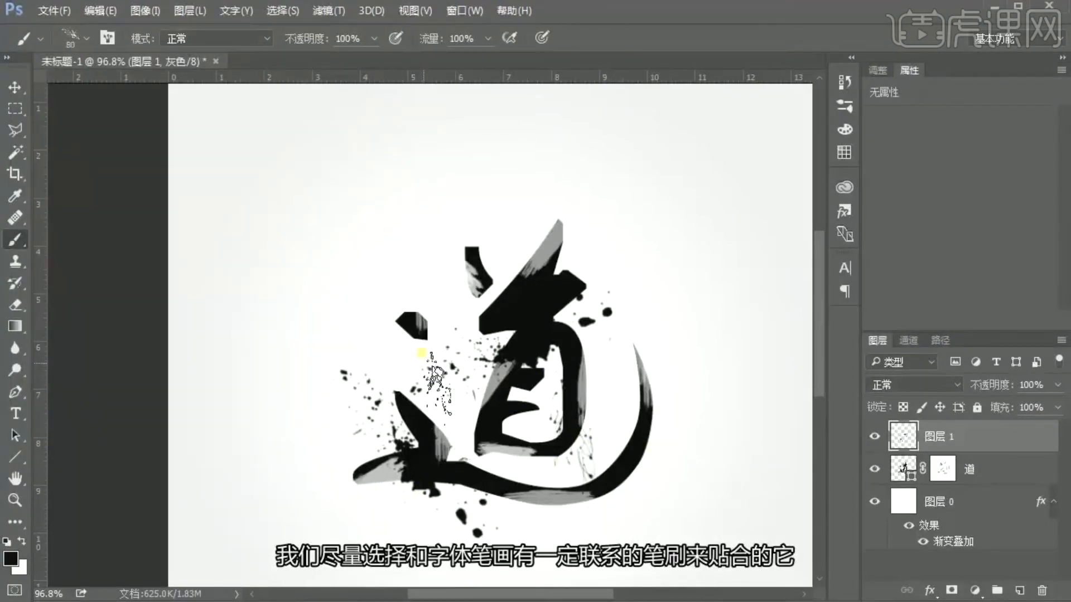
Choose the 2492-pixel ink-splatter brush preset and reduce its size to 200 pixels.
left_click(84, 37)
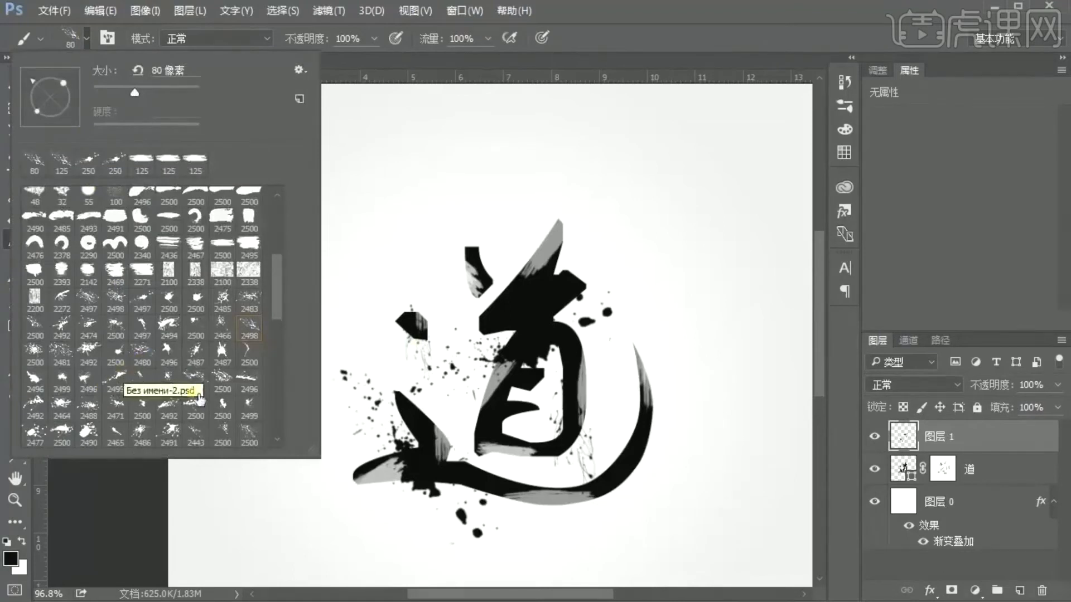
left_click(89, 351)
key("Return")
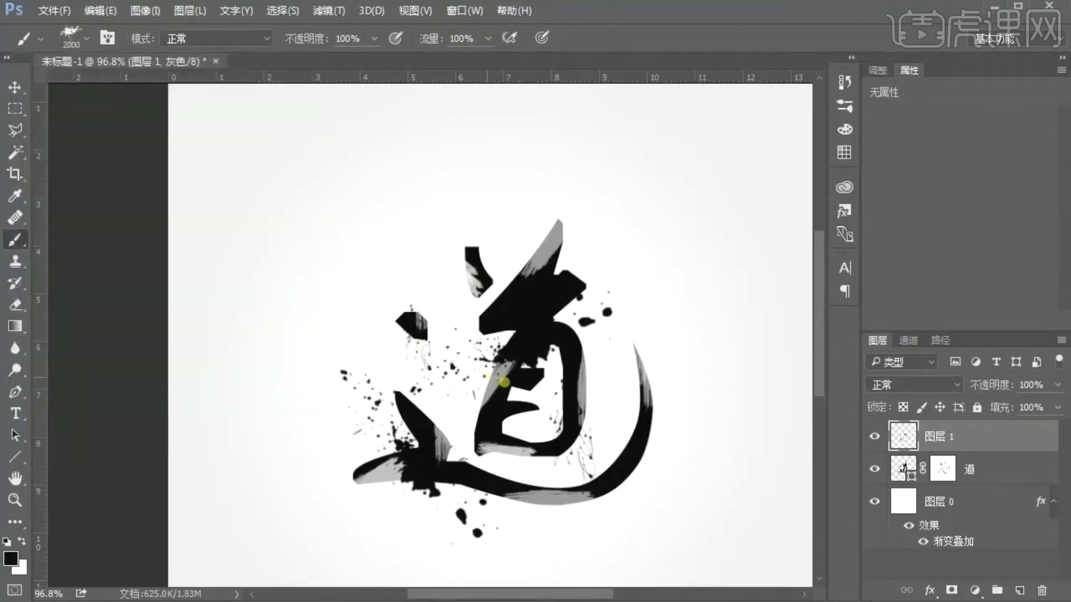
key("bracketleft")
key("bracketleft")
key("bracketleft")
key("bracketleft")
key("bracketleft")
key("bracketleft")
key("bracketleft")
key("bracketleft")
key("bracketleft")
key("bracketleft")
key("bracketleft")
key("bracketleft")
key("bracketleft")
key("bracketleft")
key("bracketleft")
Undo a trial splatter over 目's base, reduce the brush to 125 pixels and stamp it at the upper-right stroke's lower edge.
left_click(525, 440)
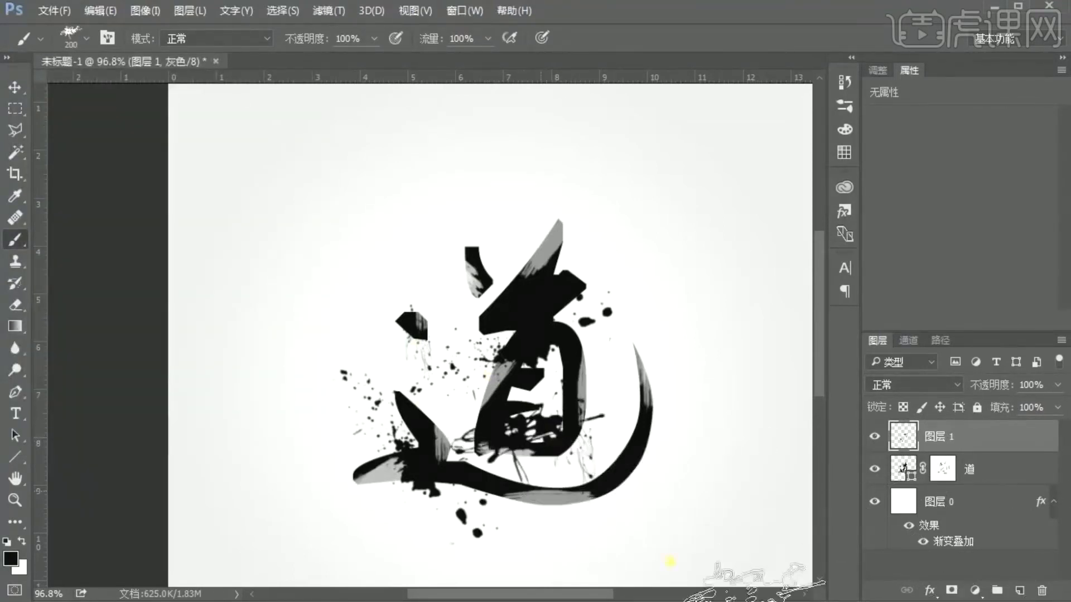
key("ctrl+z")
key("bracketleft")
key("bracketleft")
key("bracketleft")
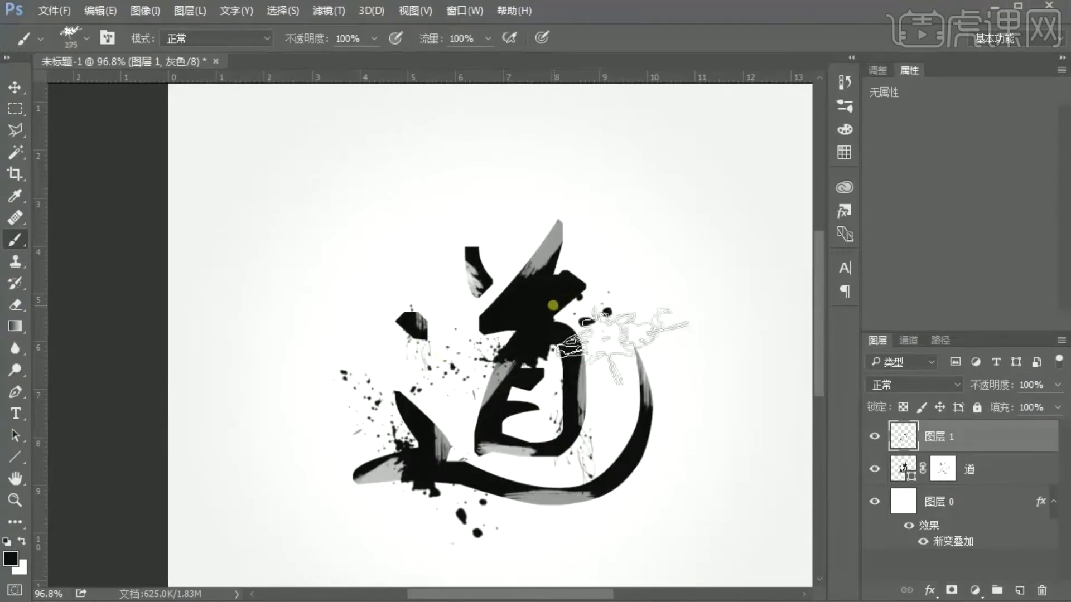
left_click(586, 320)
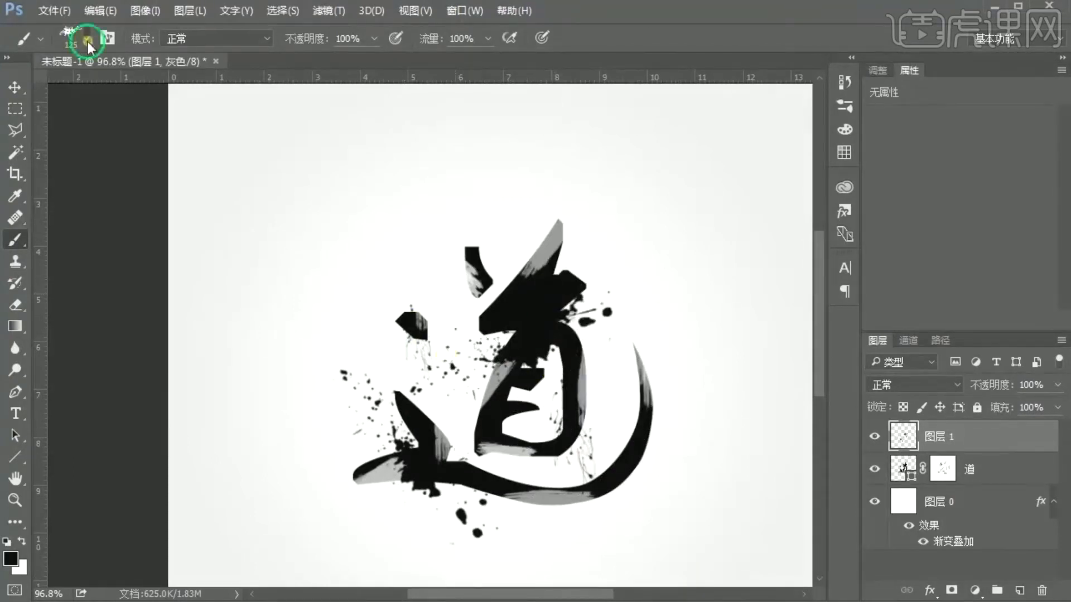
Choose the 2499-pixel ink-splatter brush preset and stamp it at 125 pixels over the tip of 道's upper-right stroke.
right_click(127, 246)
scroll(245, 362, "down", 2)
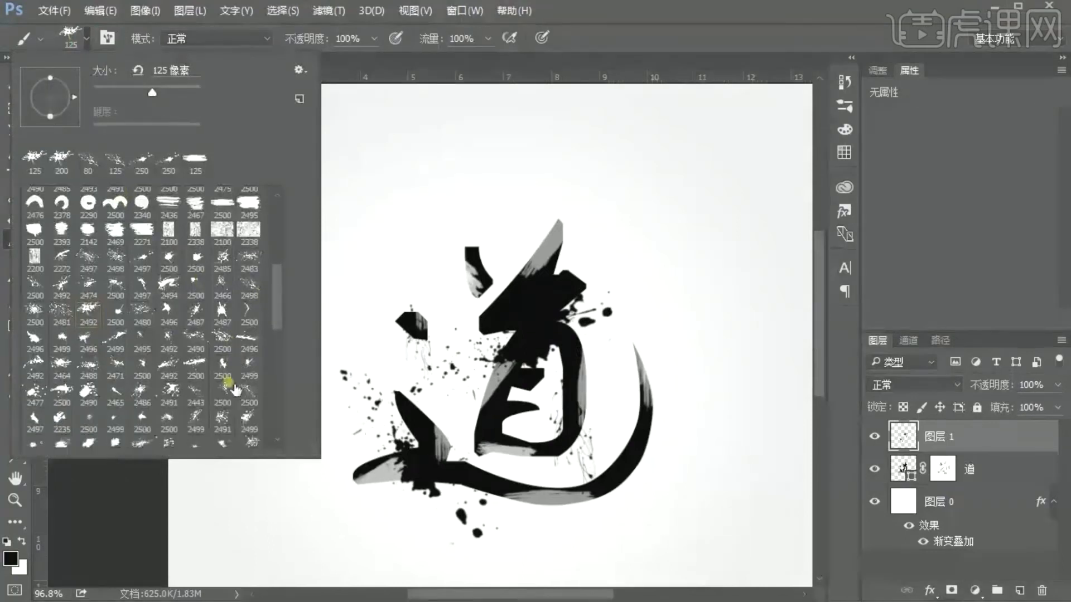
scroll(245, 290, "down", 3)
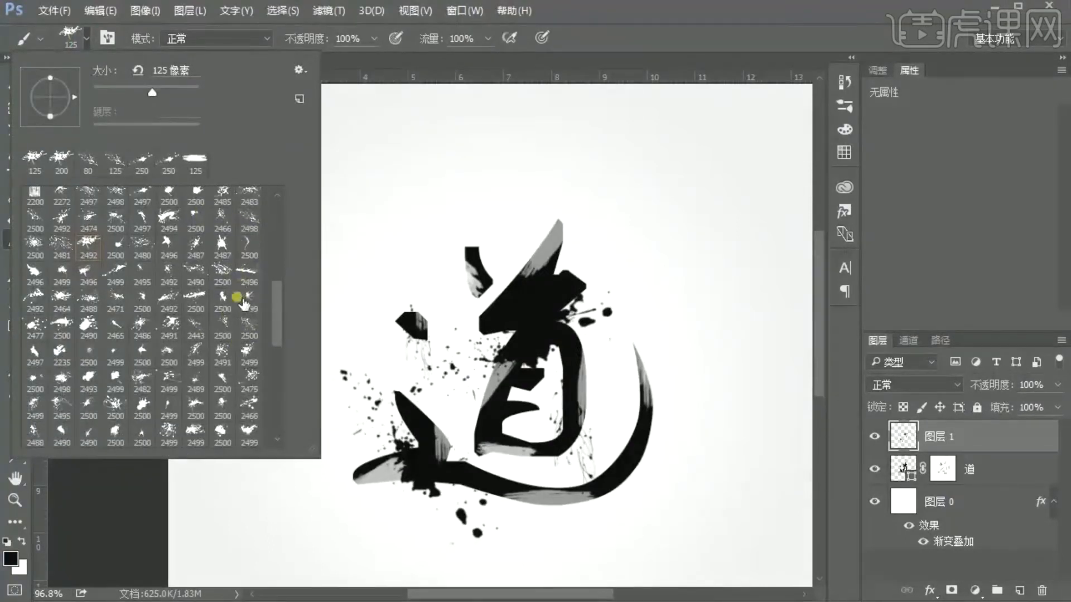
double_click(197, 357)
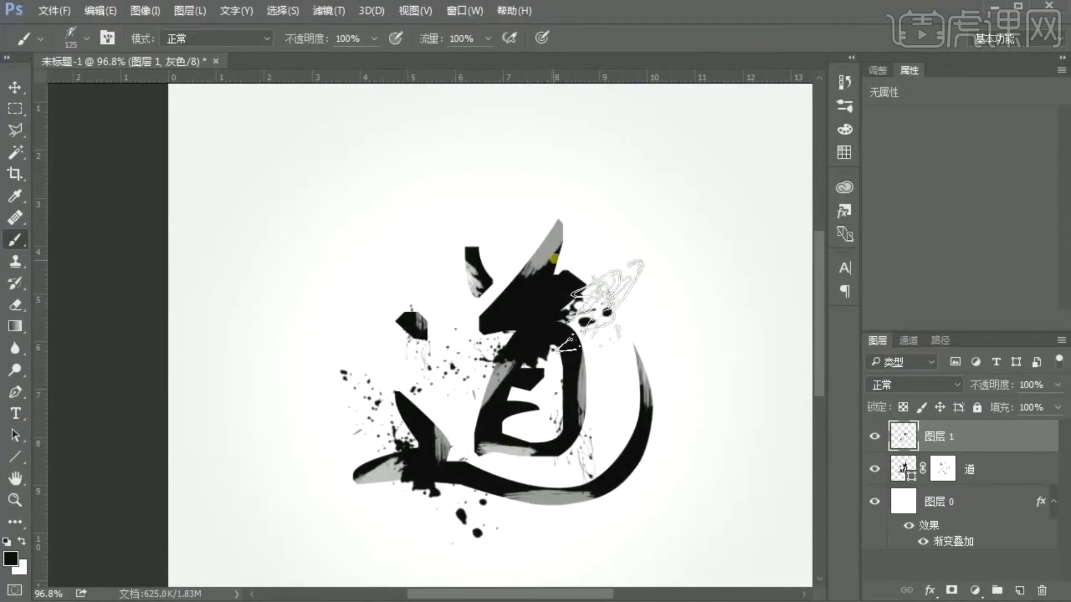
left_click(558, 231)
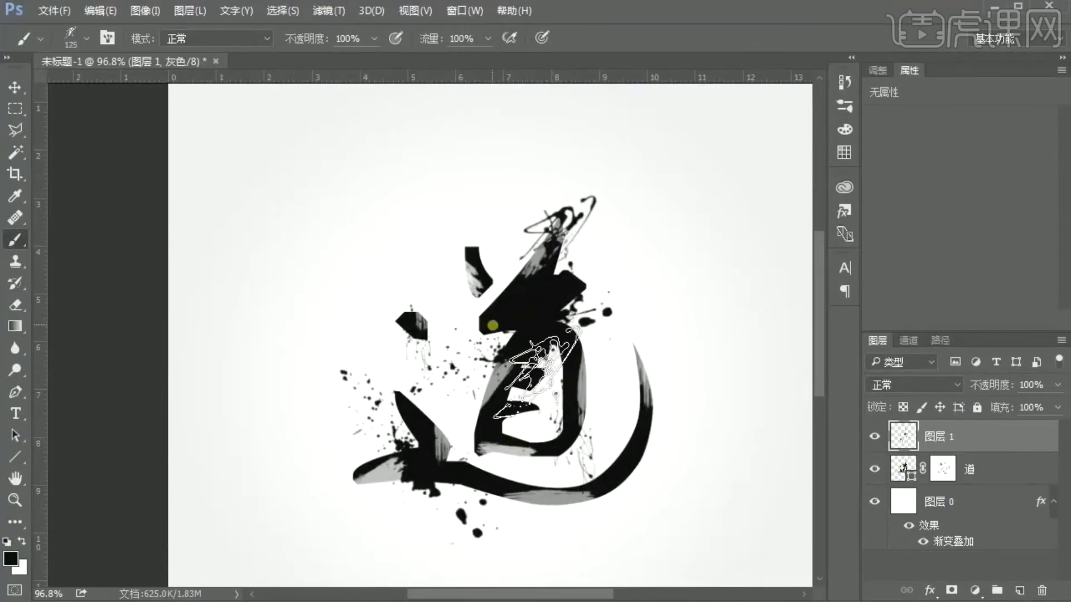
Reduce the brush to 90 pixels, rotate its tip diagonally and stamp splatter on the right curve of the long base stroke.
key("bracketleft")
key("bracketleft")
left_click(64, 32)
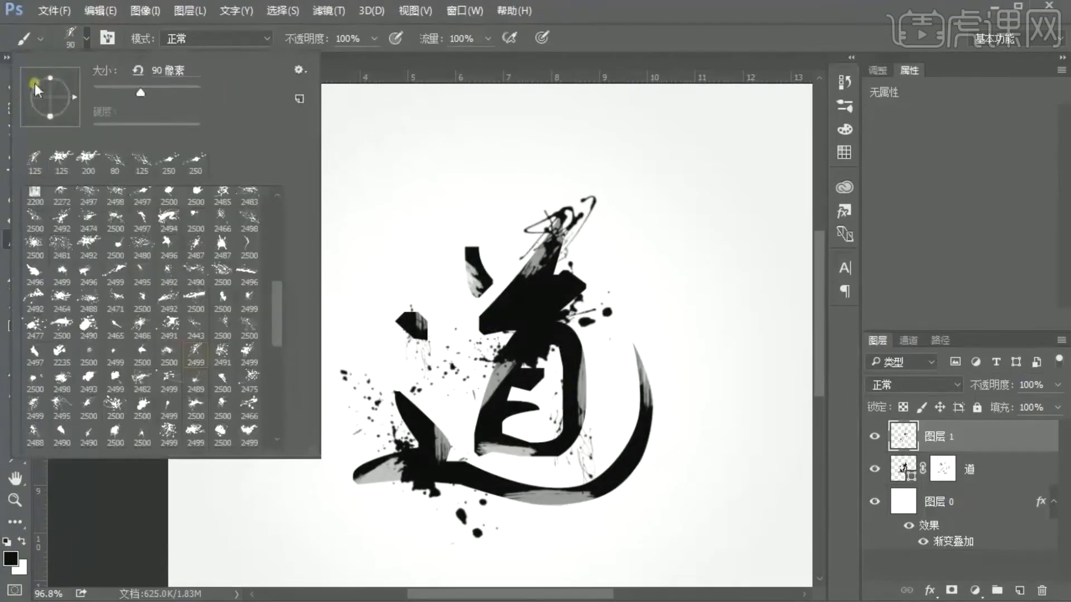
left_click(636, 432)
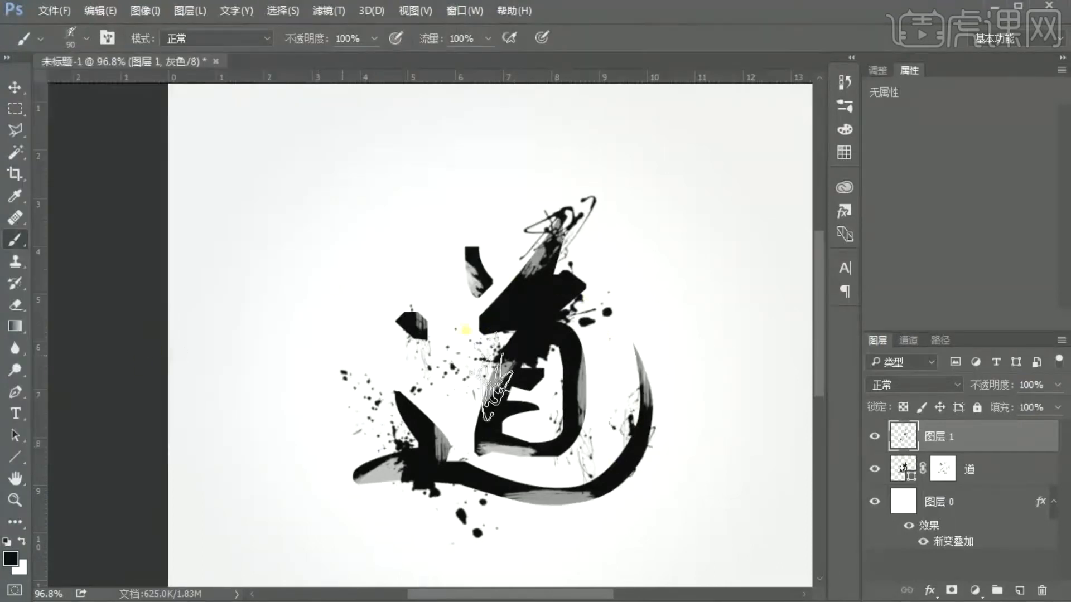
Choose a radial 2496-pixel splatter preset, set it to 90 pixels and stamp the upper-left dot and the base stroke's left end.
right_click(118, 89)
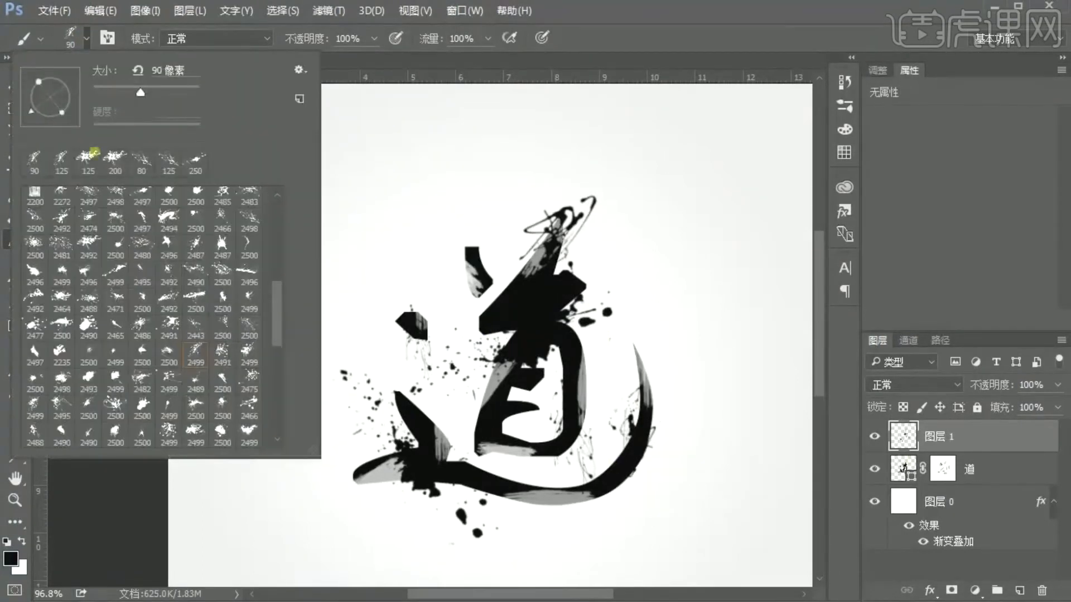
scroll(190, 366, "down", 3)
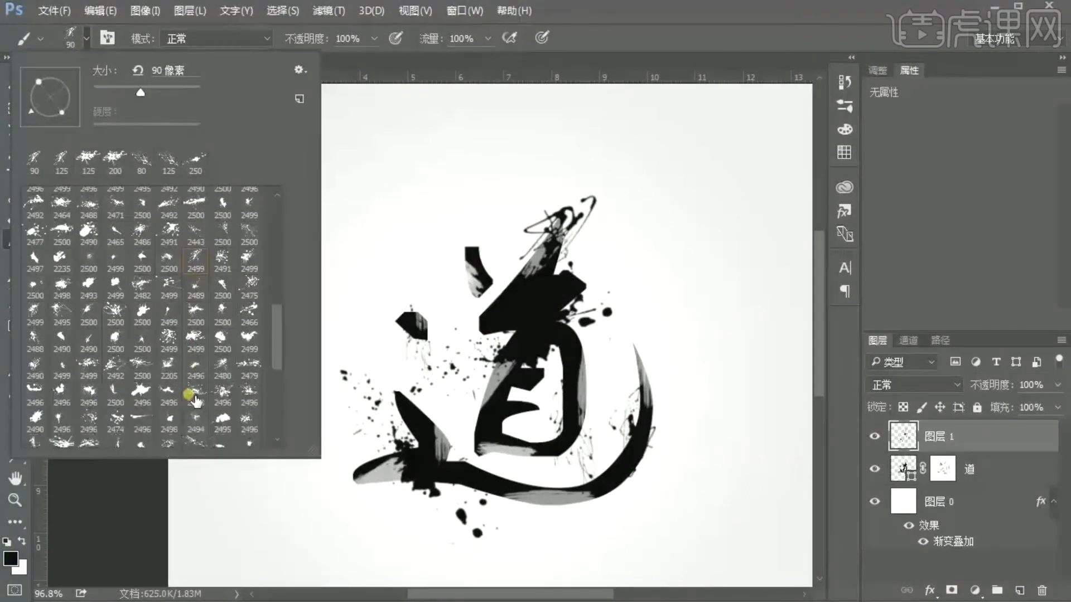
double_click(255, 395)
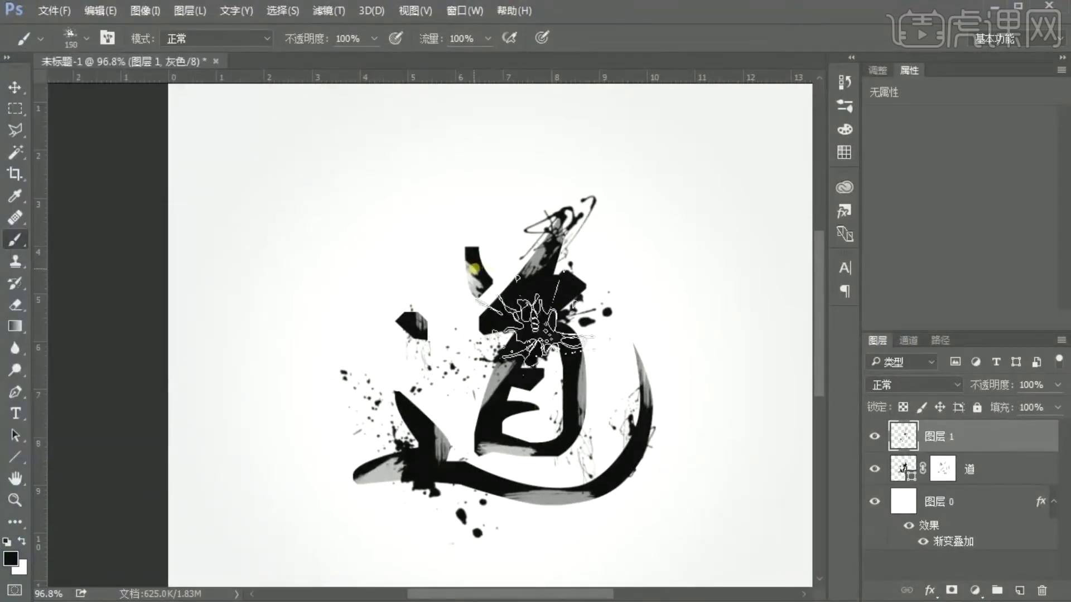
left_click(473, 268)
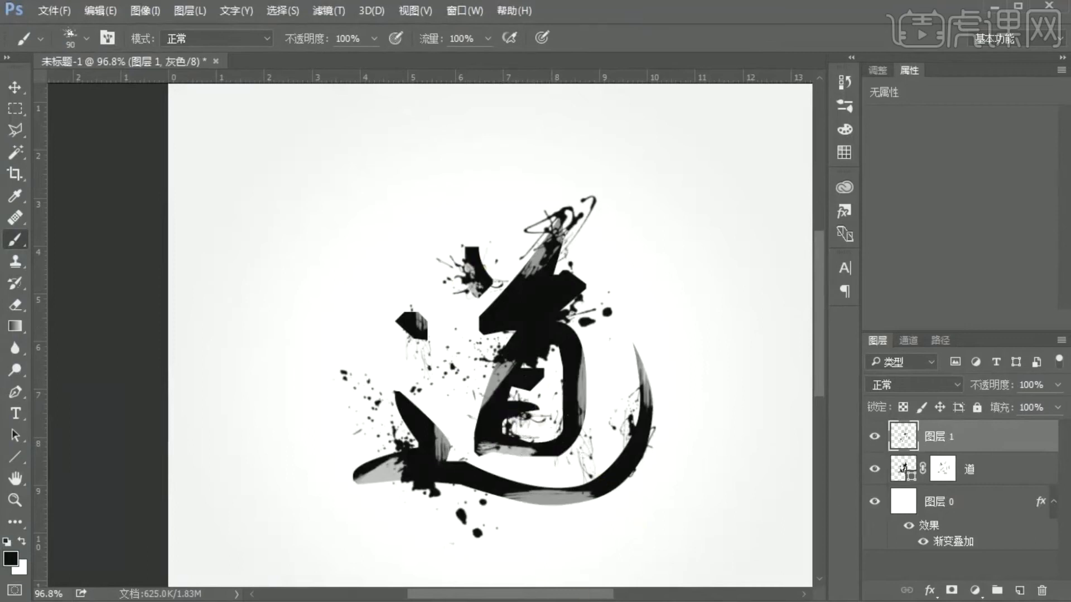
left_click(393, 468)
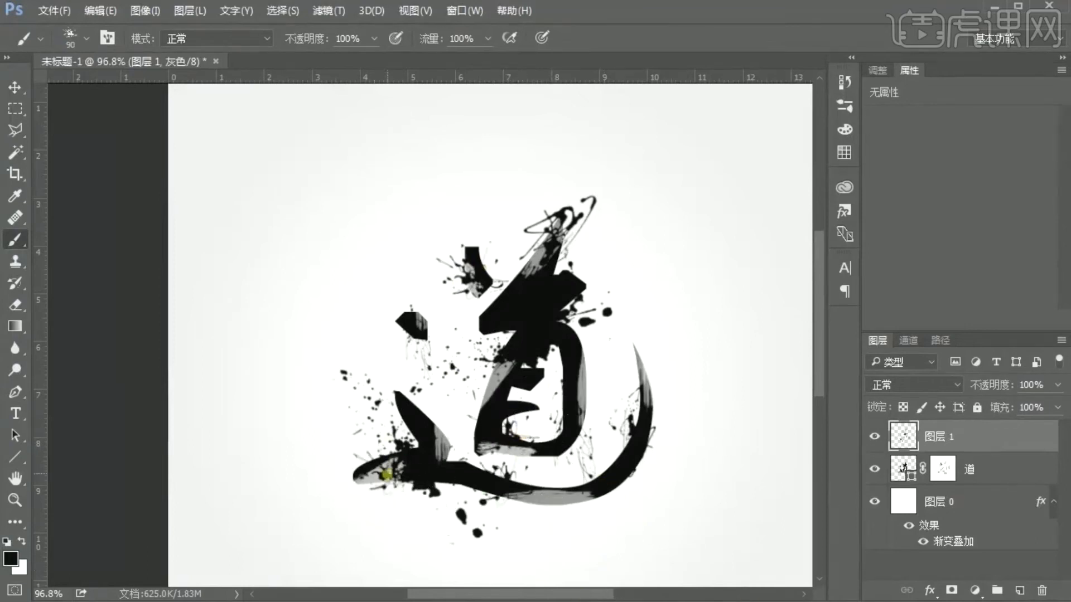
Choose the elongated 2496-pixel spray brush preset and reduce its size to 125 pixels.
left_click(86, 41)
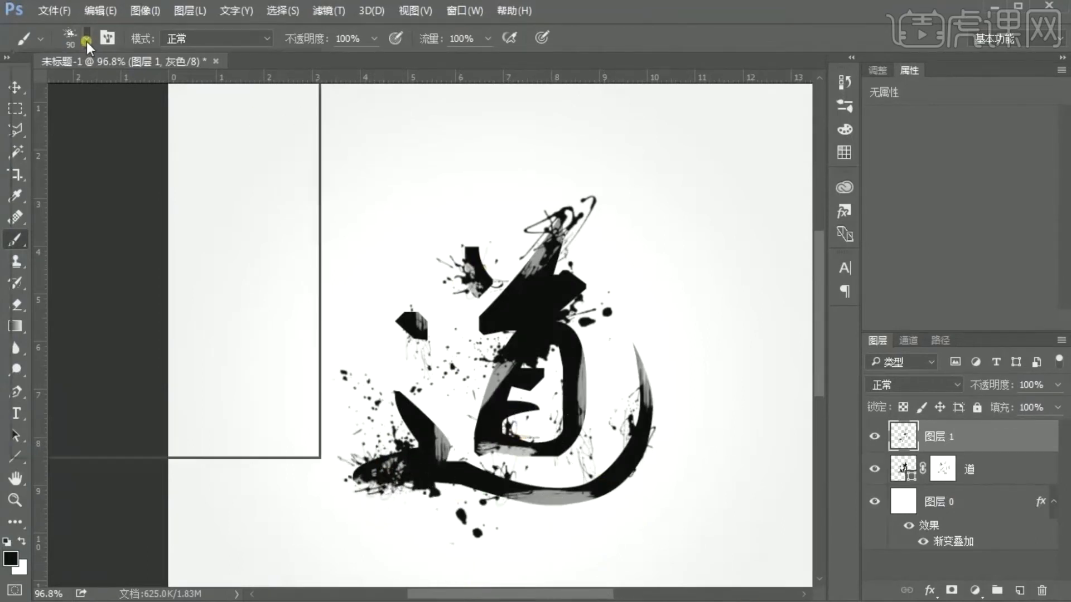
left_click_drag(276, 341, 276, 355)
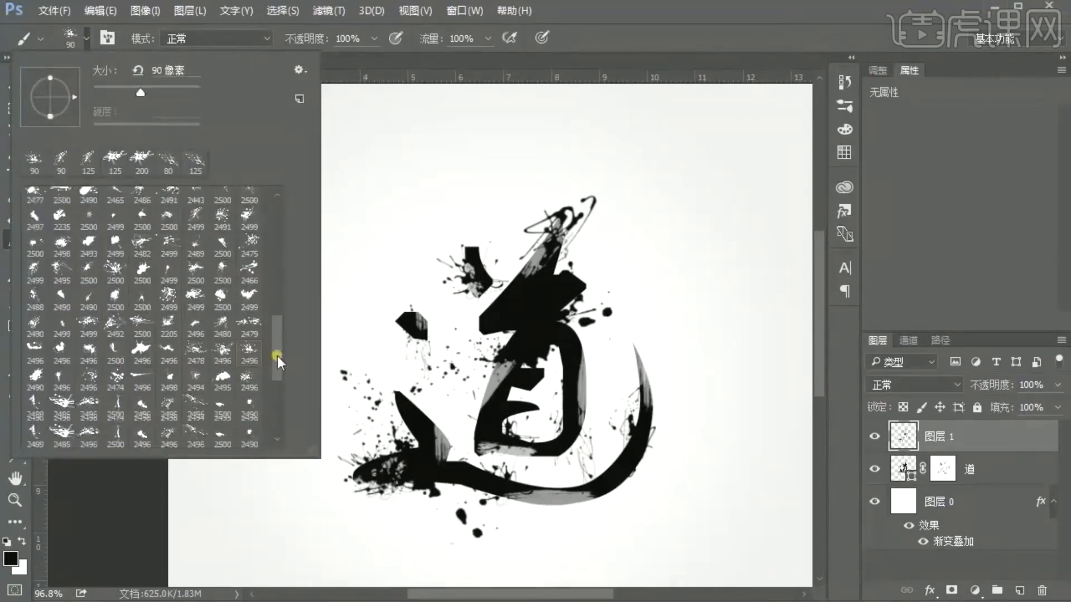
left_click(198, 337)
left_click(596, 320)
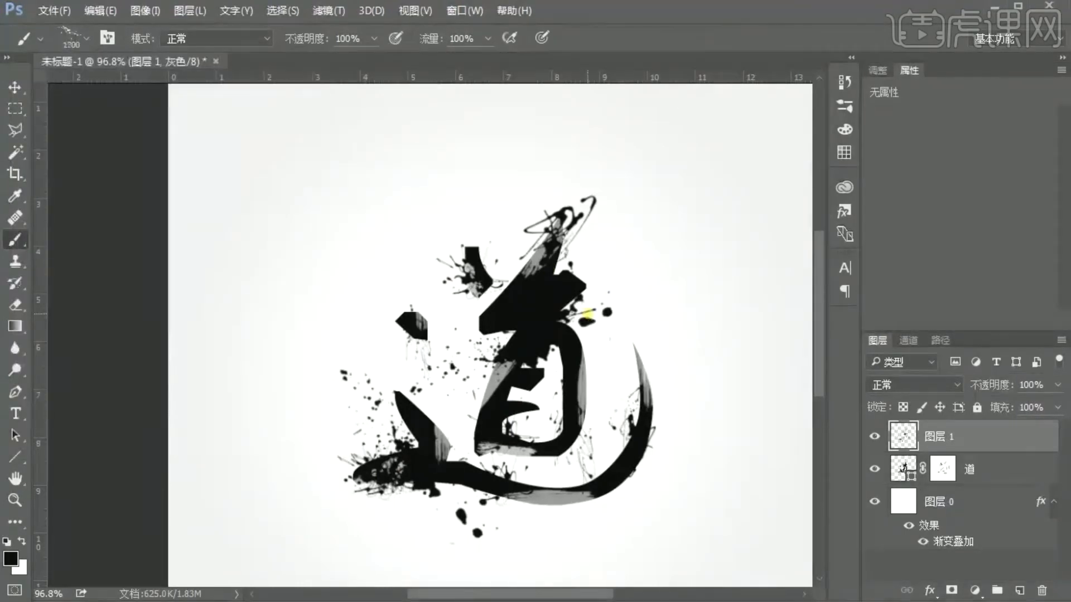
key("bracketleft")
key("bracketleft")
key("bracketleft")
key("bracketleft")
key("bracketleft")
key("bracketleft")
key("bracketleft")
key("bracketleft")
key("bracketleft")
Rotate the spray tip to follow the strokes and stamp it on the long stroke's upper-right end, inside 目 and along the base stroke.
left_click(87, 39)
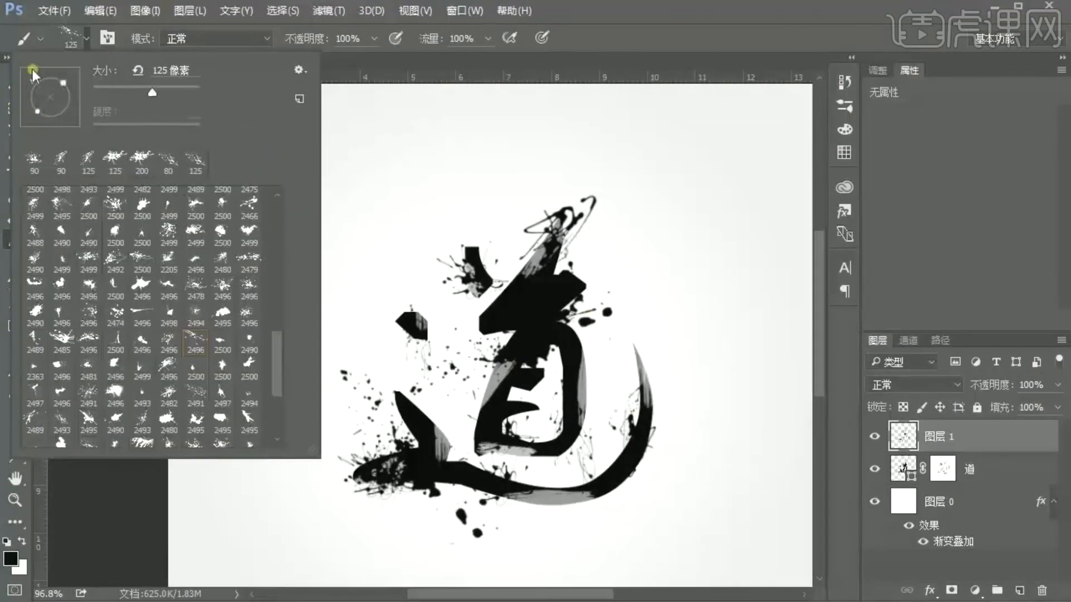
left_click(646, 364)
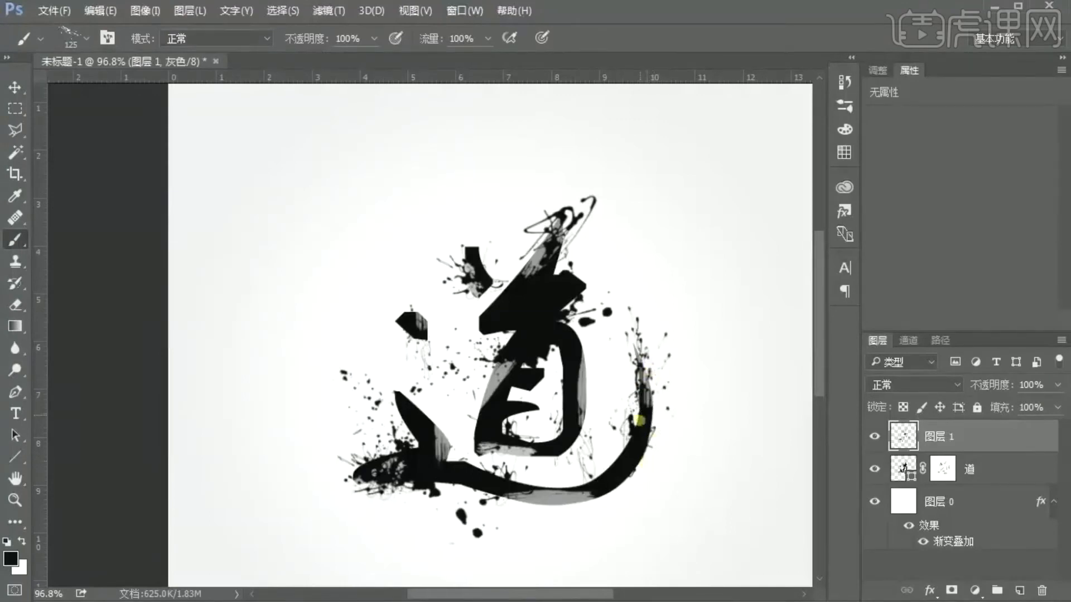
left_click(653, 372)
scroll(679, 461, "up", 1)
scroll(678, 462, "down", 2)
scroll(678, 461, "up", 1)
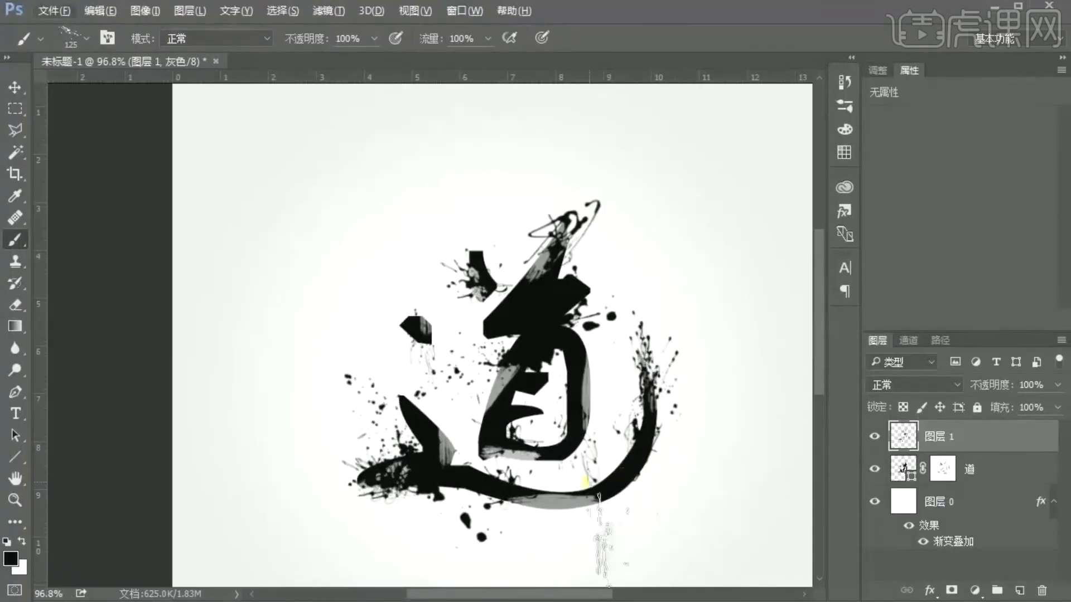
right_click(69, 106)
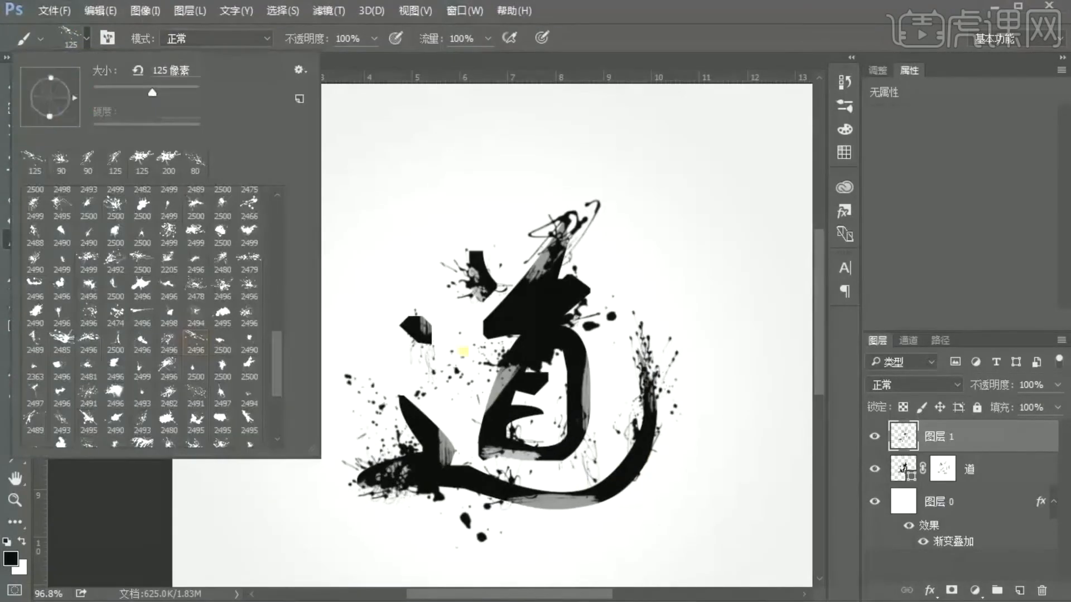
left_click(538, 430)
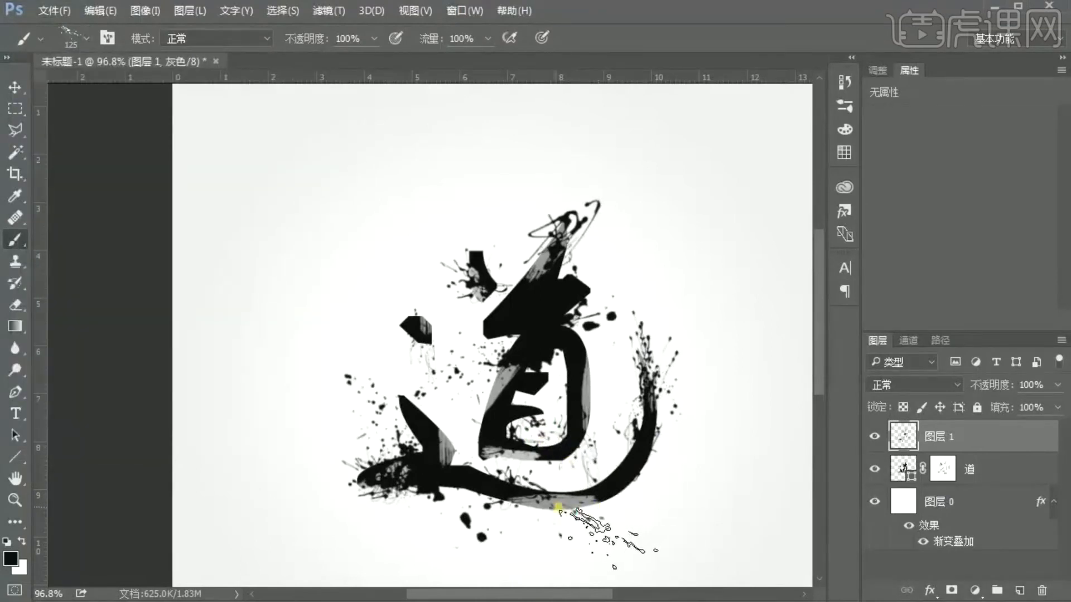
Choose the 2492-pixel splatter brush preset, reduce it to 150 pixels and stamp inside 目's base and beside the lower-left stroke.
right_click(128, 85)
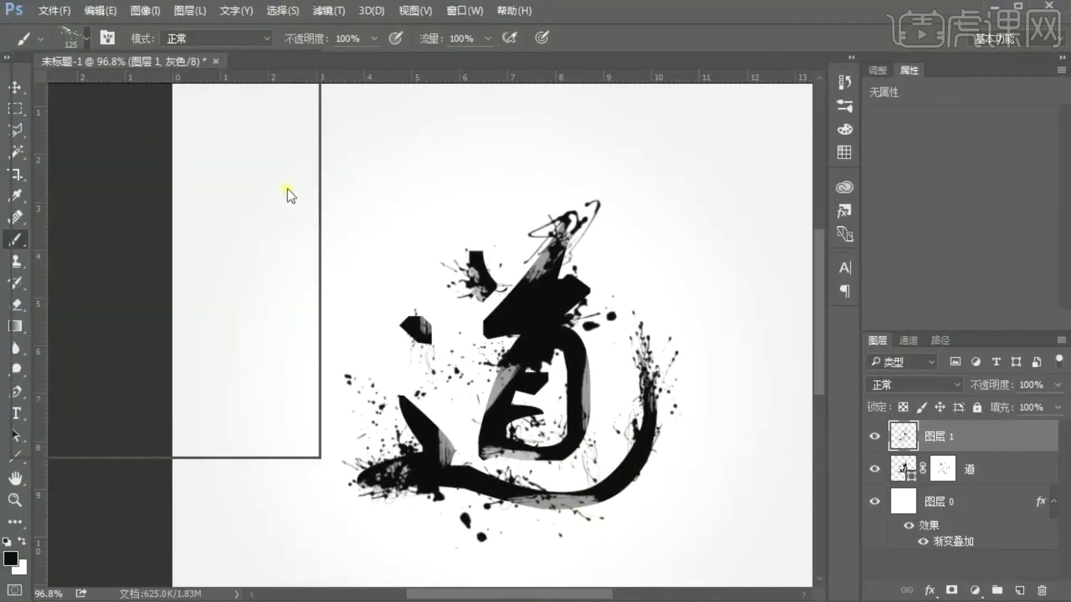
mouse_move(276, 351)
left_mouse_down()
mouse_move(276, 247)
mouse_move(287, 404)
mouse_move(277, 430)
left_mouse_up()
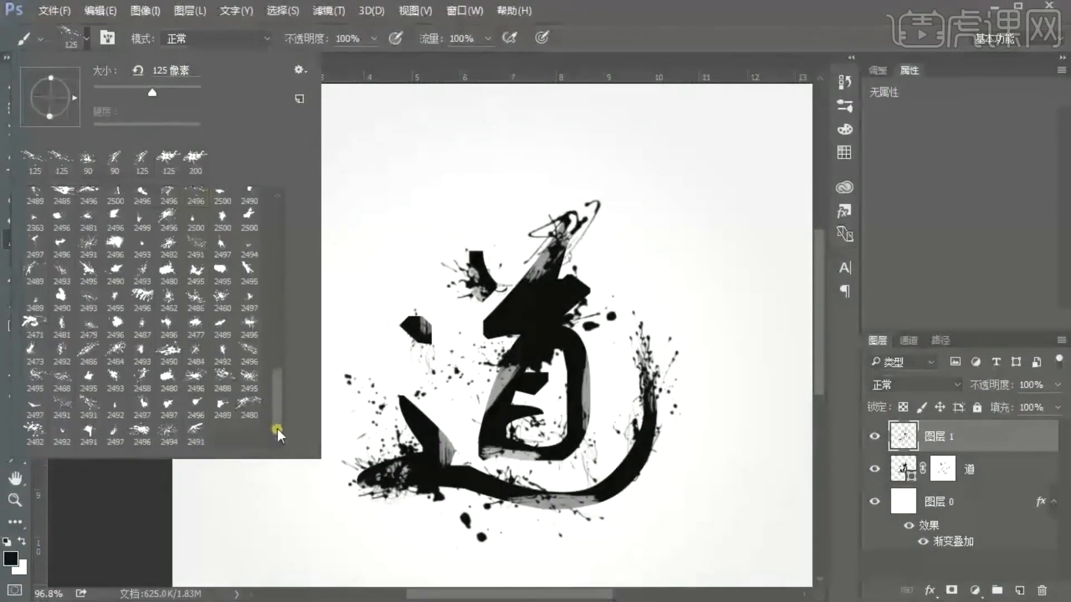
left_click(229, 358)
left_click(649, 24)
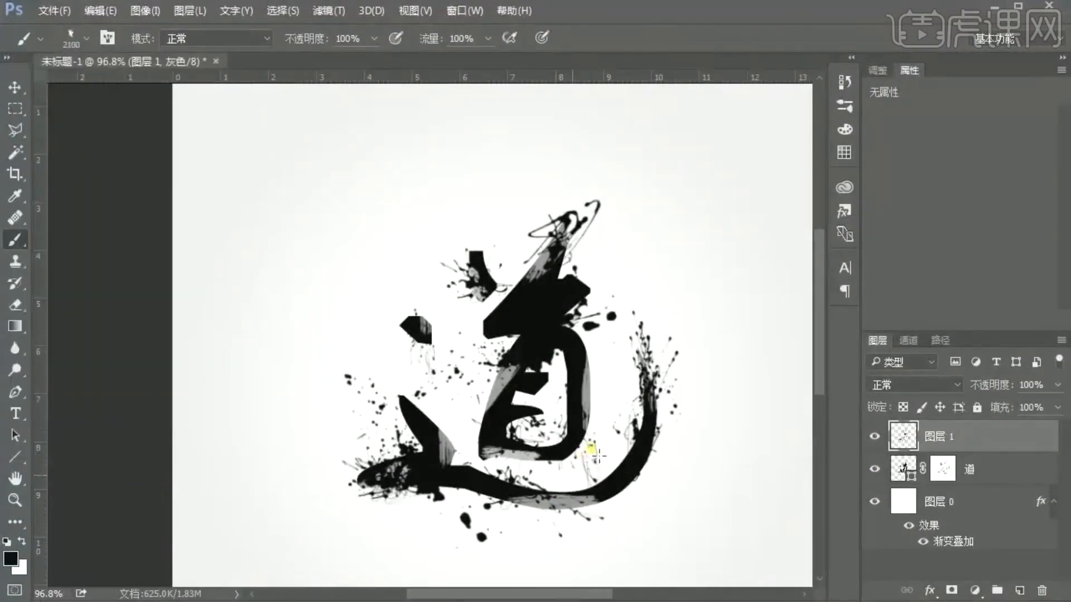
key("bracketleft")
key("bracketleft")
key("bracketleft")
key("bracketleft")
key("bracketleft")
key("bracketleft")
key("bracketleft")
key("bracketleft")
key("bracketleft")
key("bracketleft")
key("bracketleft")
key("bracketleft")
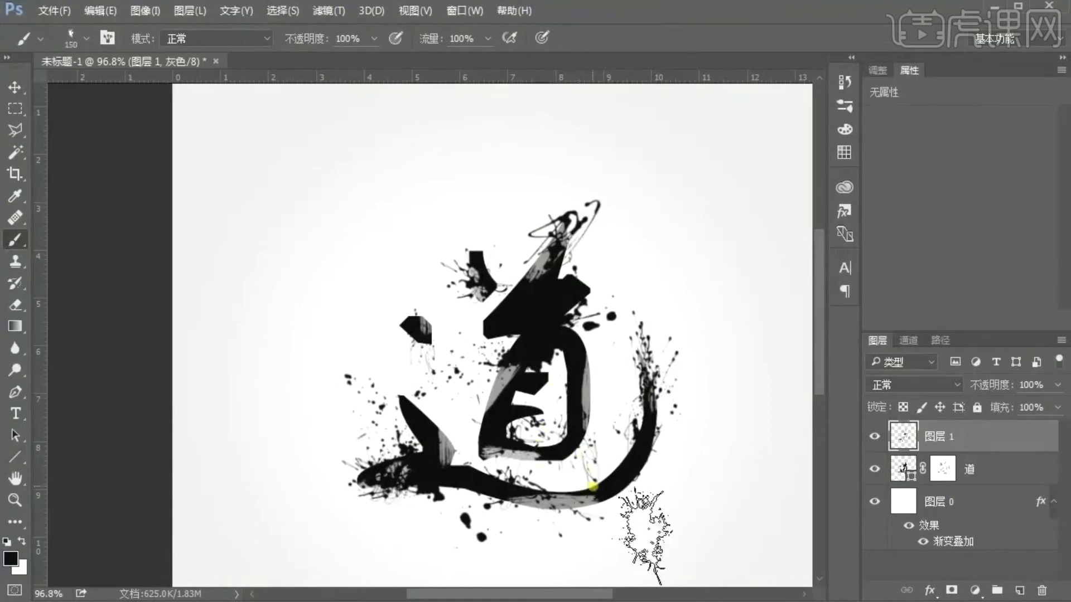
left_click(540, 439)
left_click(433, 442)
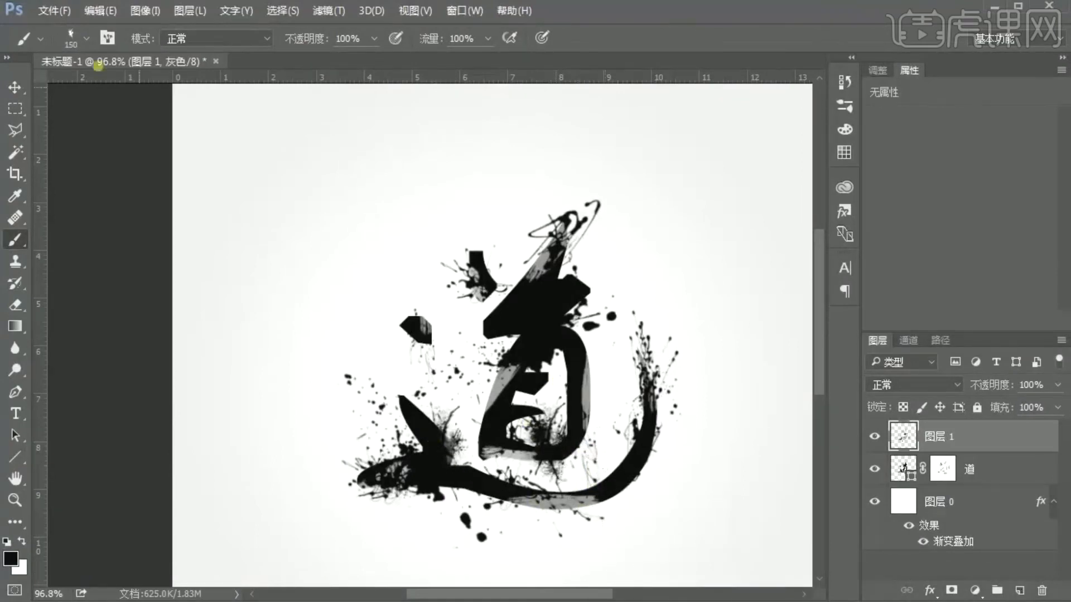
Rotate the brush tip, stamp splatter at the left end of 首's horizontal stroke, and stamp the long stroke's right bend at 100 pixels.
right_click(91, 100)
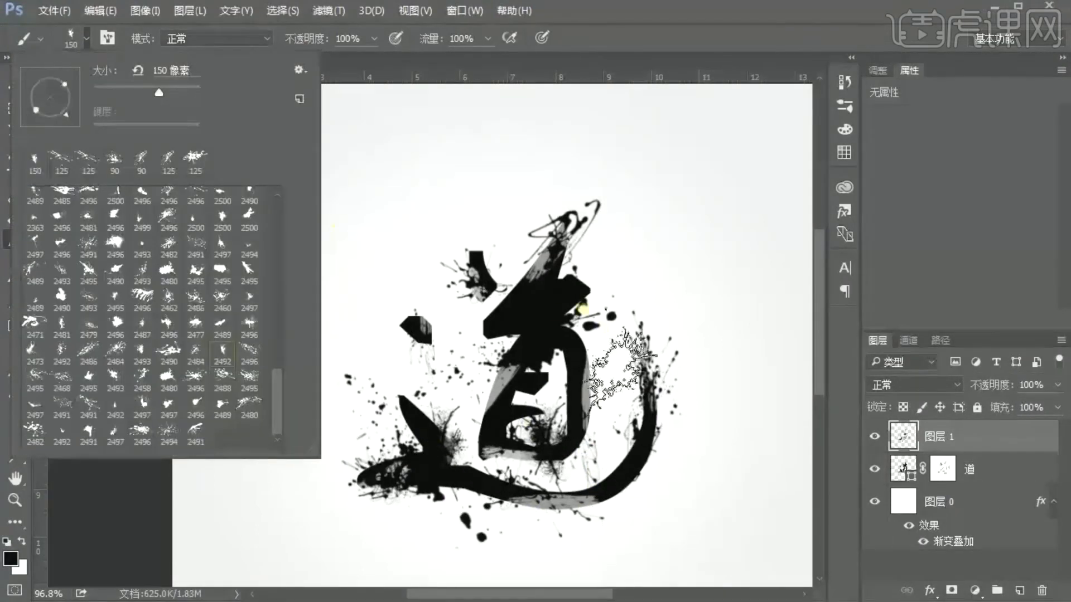
left_click(581, 355)
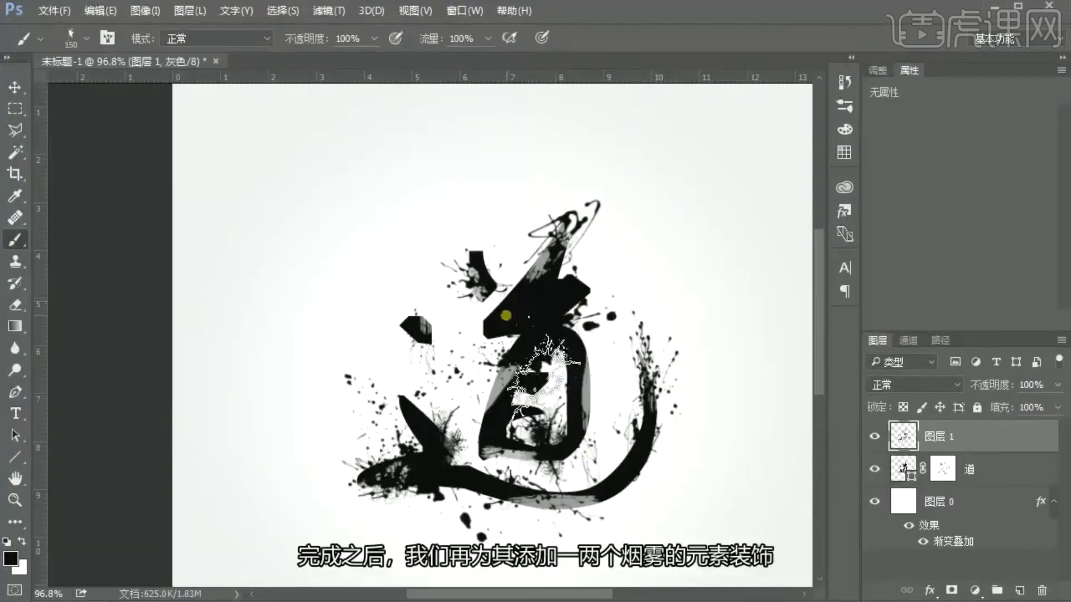
key("bracketleft")
key("bracketleft")
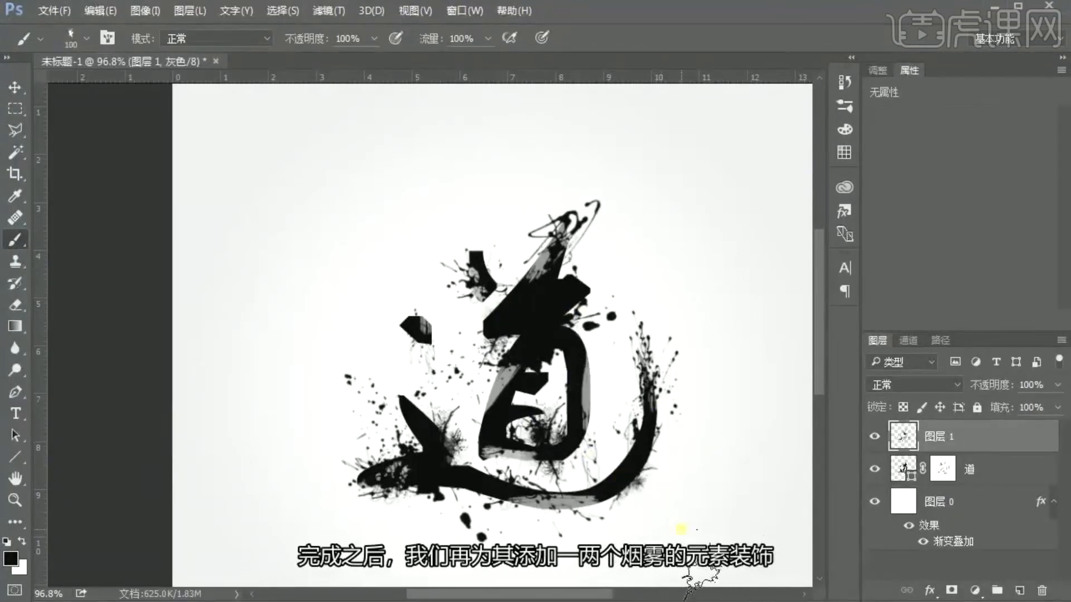
Hide the 道 layer to examine the splatters on their own and show it again.
key("v")
left_click(875, 468)
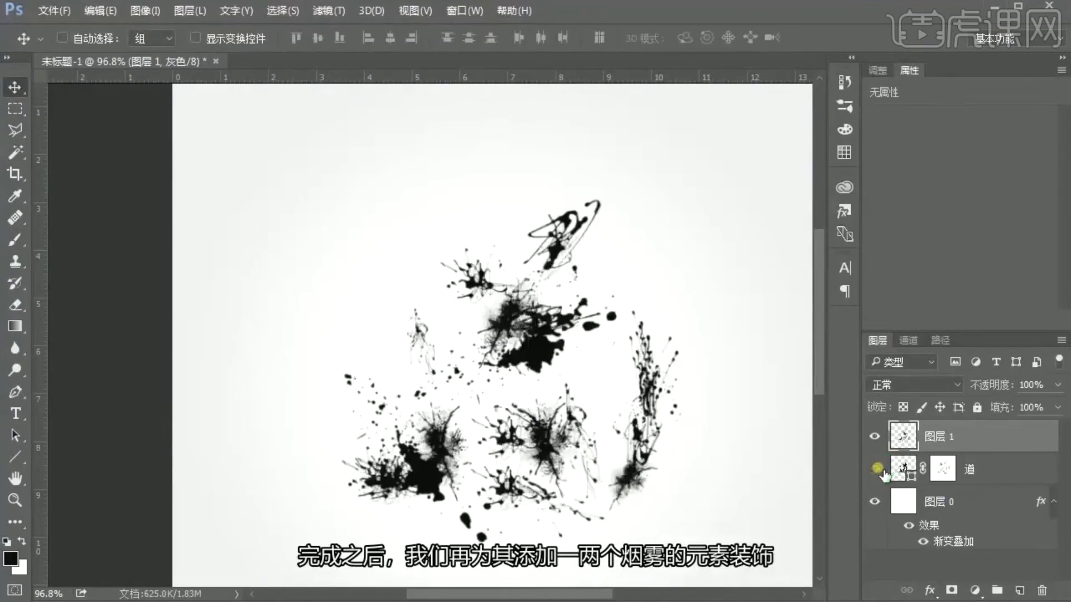
left_click(876, 469)
Switch to the 水墨字素材 folder in File Explorer, place smoke image 333 into the Photoshop document and set its blend mode to 正片叠底 (Multiply).
scroll(539, 373, "down", 1)
key("alt+Tab")
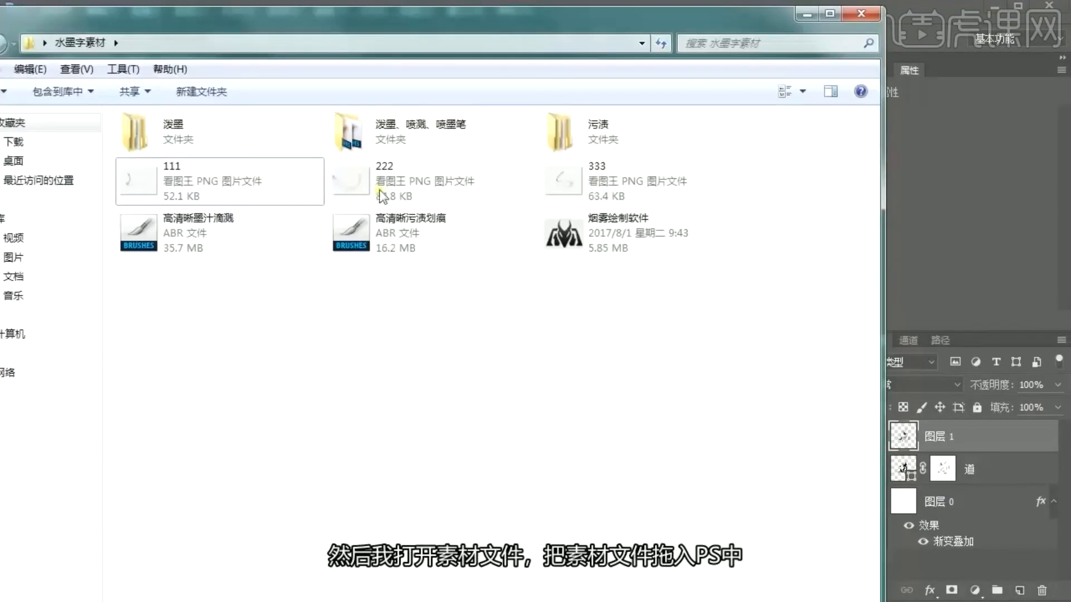
left_click_drag(401, 21, 55, 141)
left_click_drag(217, 303, 566, 435)
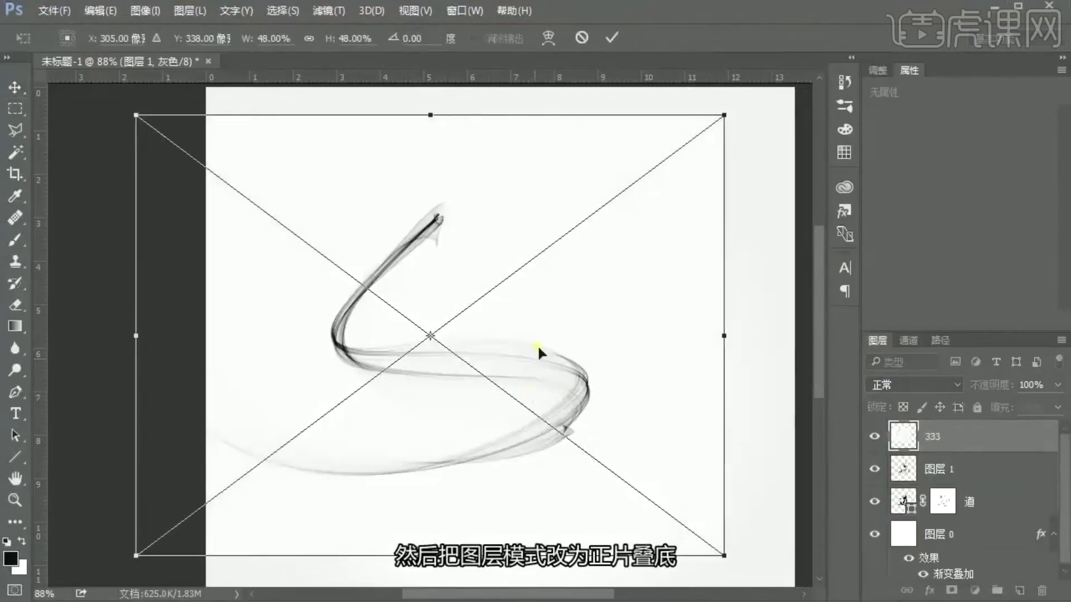
left_click(943, 384)
left_click(892, 438)
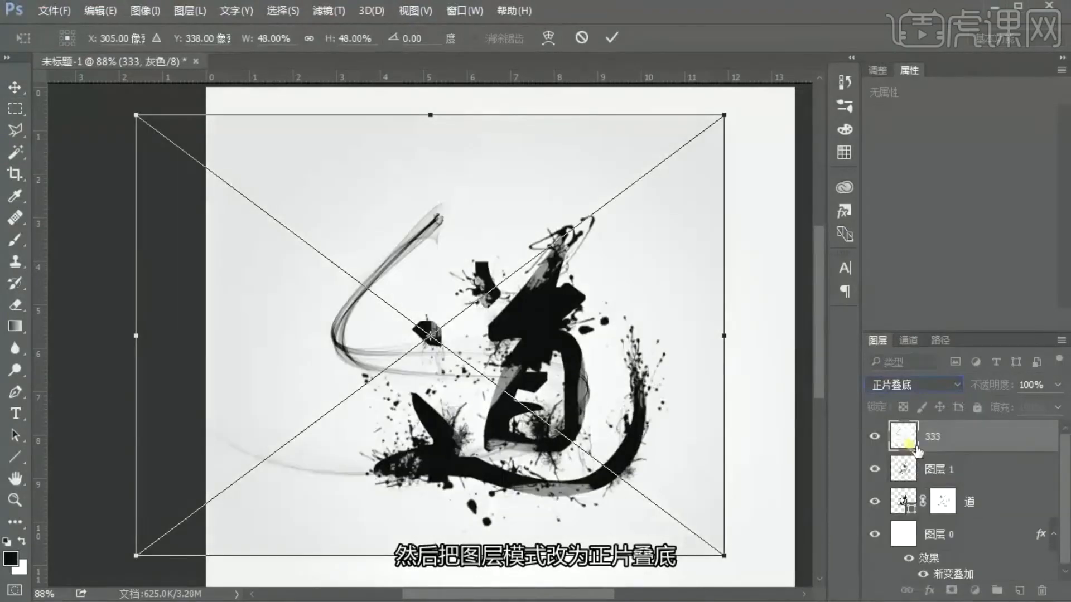
Rotate the 333 smoke image to about -176°, scale and position it around 道's right side, and add a layer mask to it.
left_click_drag(575, 344, 594, 390)
left_click_drag(743, 161, 696, 219)
left_click_drag(705, 357, 343, 378)
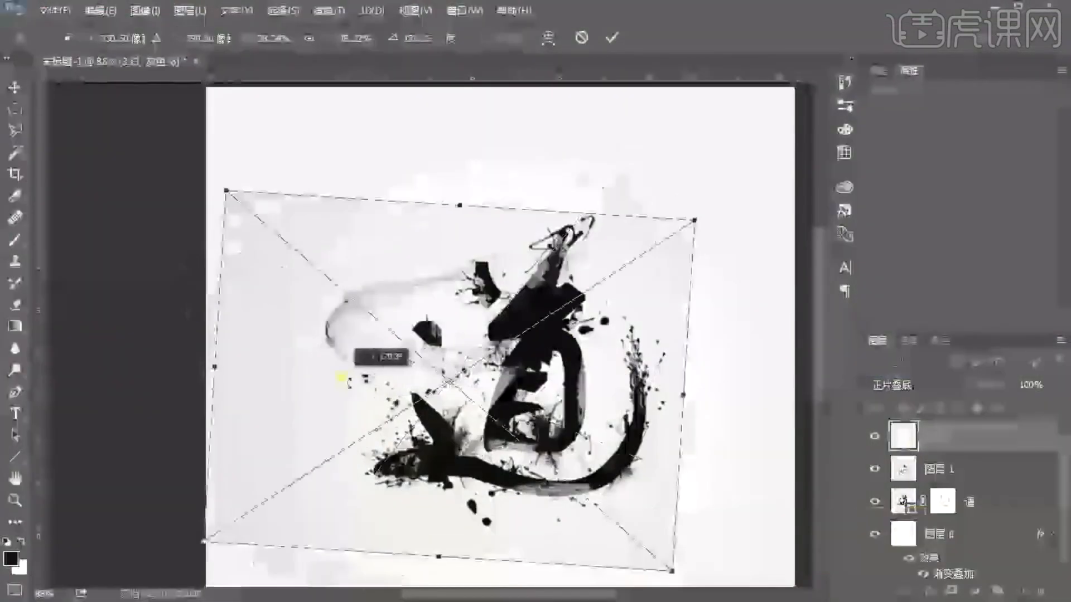
left_click_drag(553, 417, 696, 421)
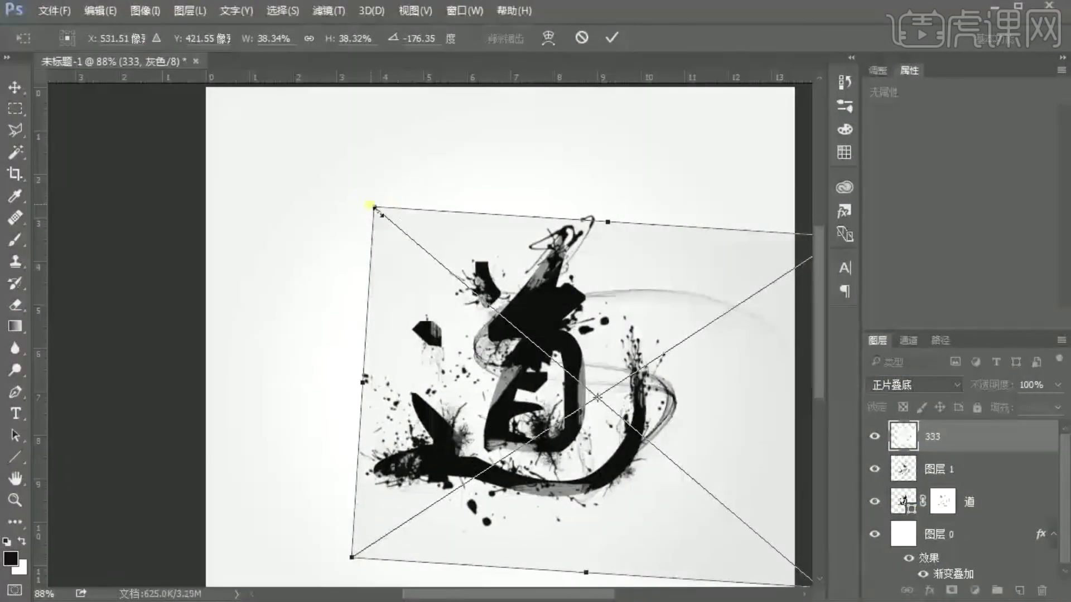
left_click_drag(373, 206, 302, 147)
left_click_drag(686, 388, 714, 393)
key("Return")
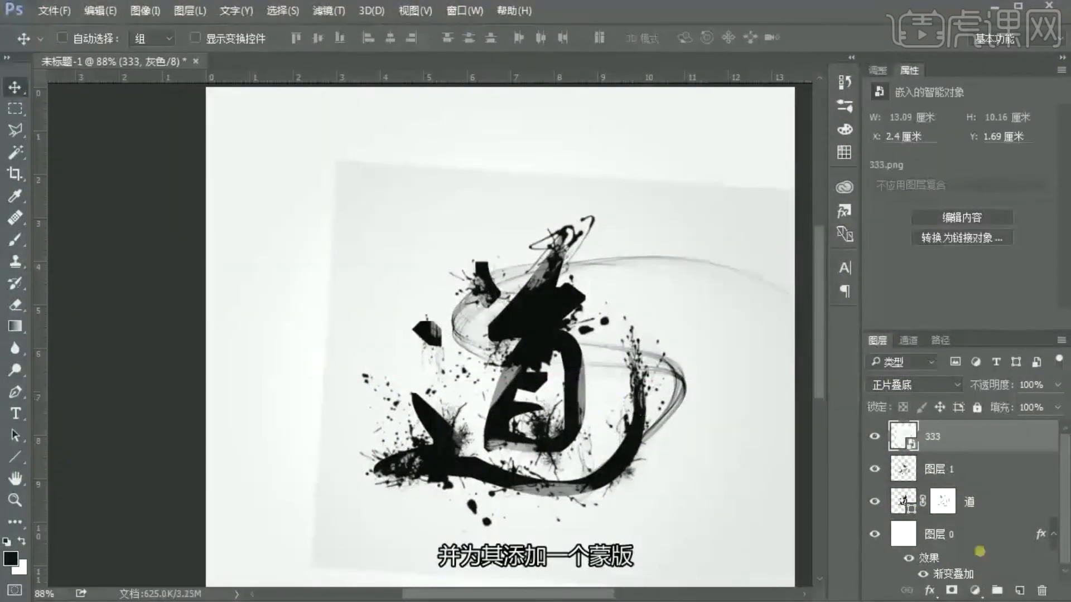
left_click(951, 590)
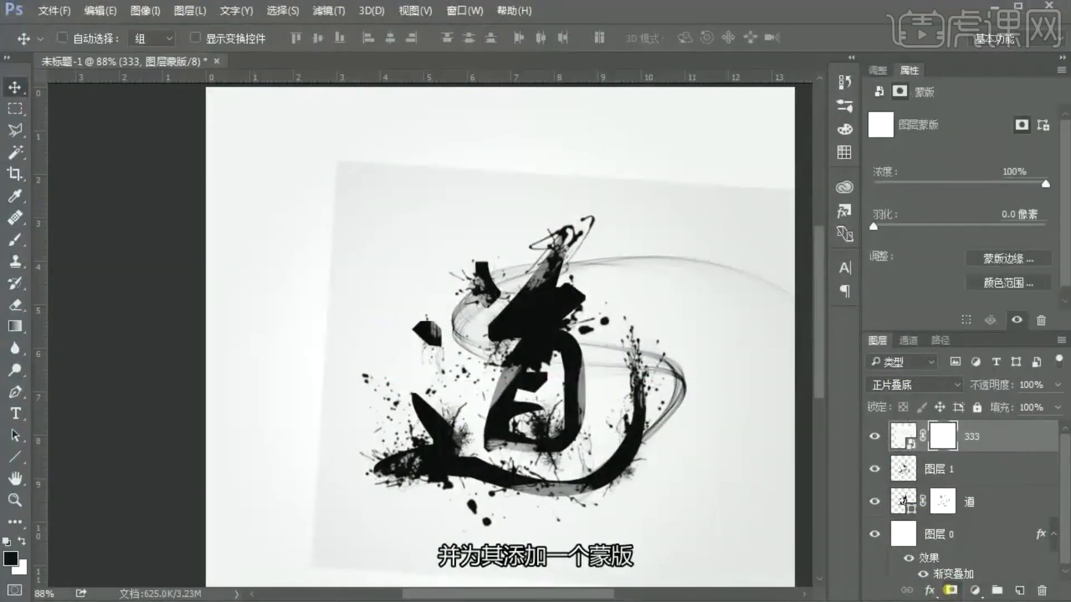
Switch to a soft-edged brush, enlarge it to 250 pixels and lower its opacity to 63%.
left_click(15, 241)
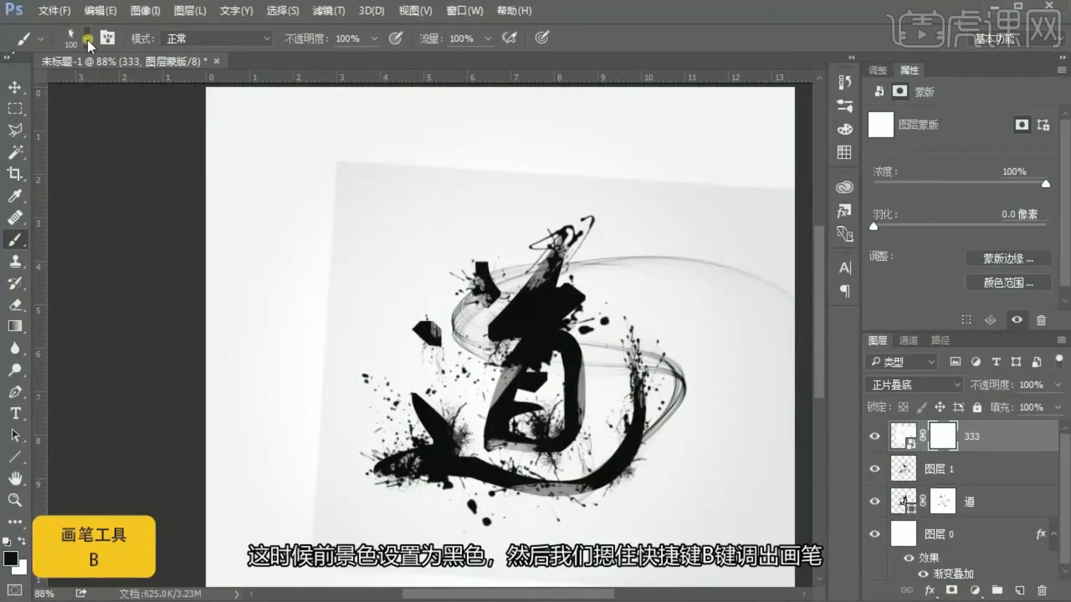
left_click(87, 39)
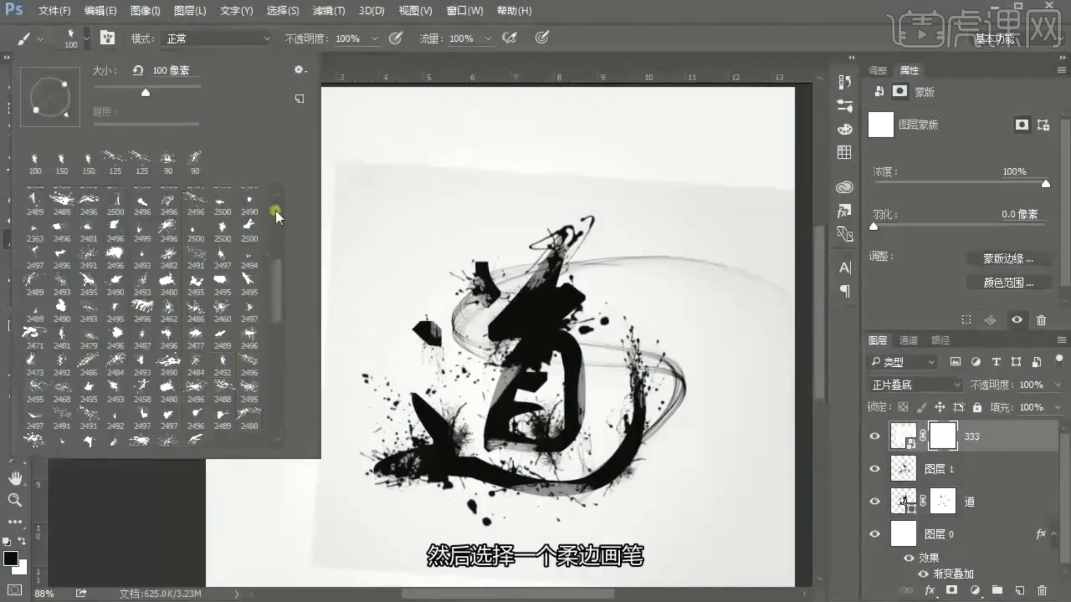
left_click(275, 210)
left_click(91, 204)
left_click(601, 37)
key("]")
key("]")
key("]")
key("]")
key("]")
key("]")
key("]")
key("]")
key("]")
key("]")
key("]")
key("]")
key("]")
key("]")
key("]")
key("]")
key("]")
key("]")
key("]")
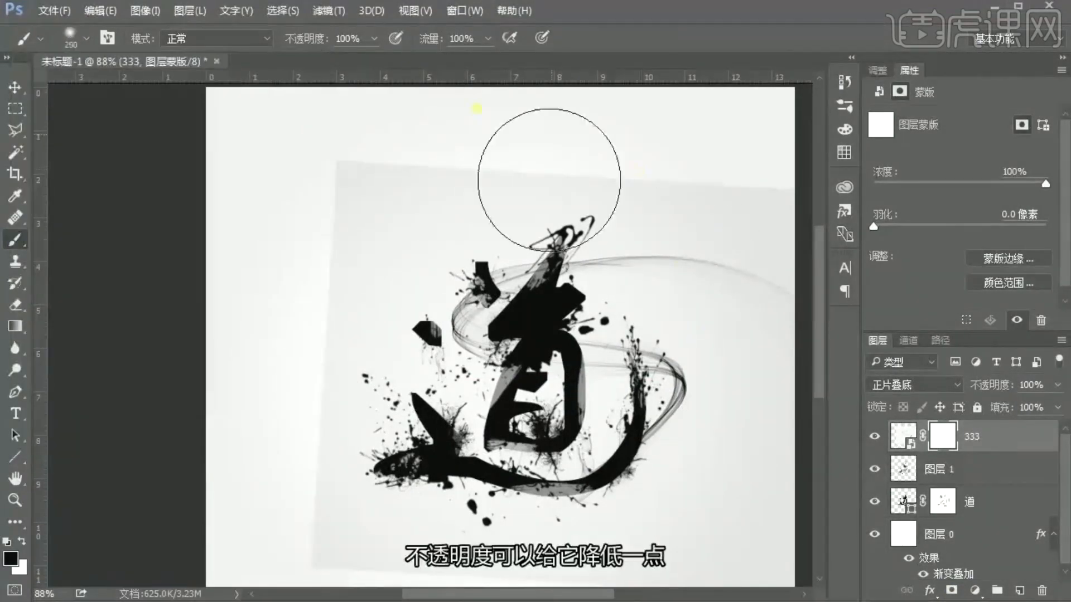
left_click(374, 39)
left_click(343, 66)
Paint black on the 333 layer's mask around the smoke image's outer edges to blend its grey border into the background.
left_click(729, 177)
mouse_move(716, 185)
left_mouse_down()
mouse_move(750, 255)
mouse_move(503, 127)
mouse_move(419, 164)
mouse_move(313, 174)
mouse_move(334, 207)
left_mouse_up()
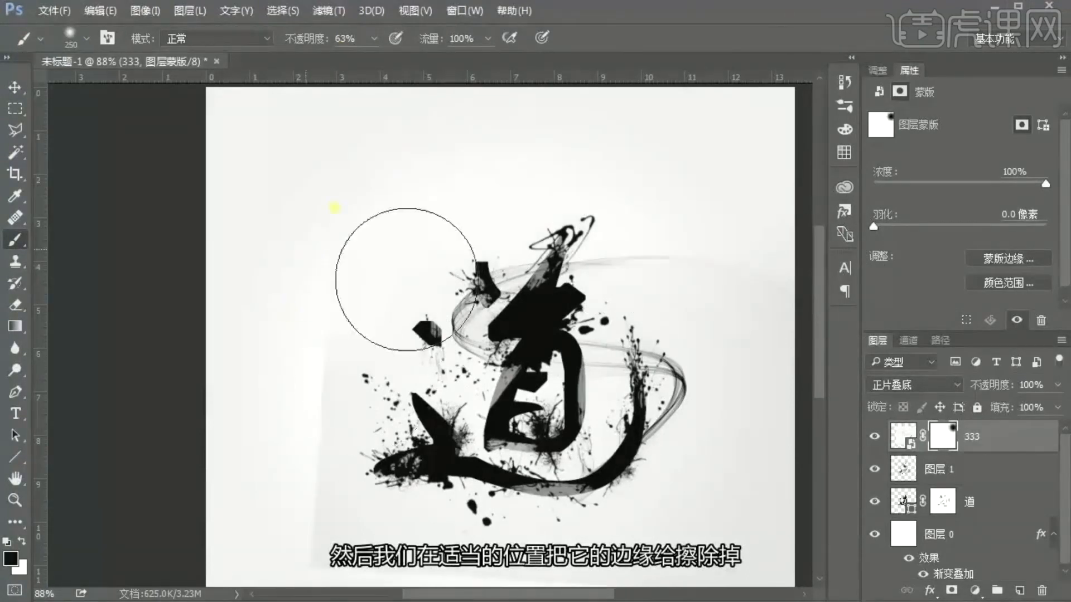
left_click_drag(407, 279, 349, 535)
left_click(351, 534)
left_click(379, 592)
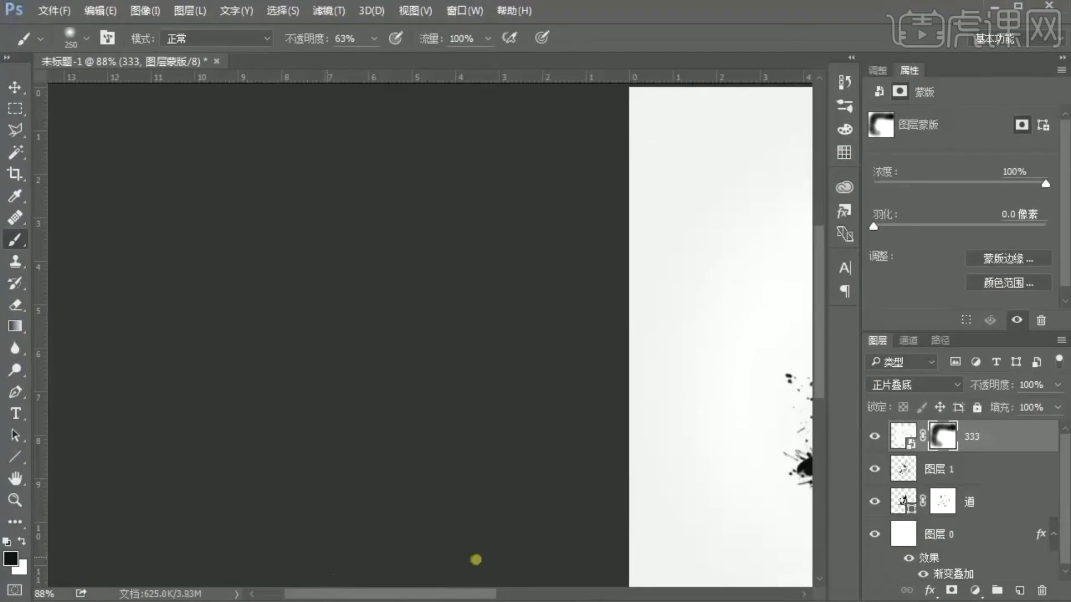
key("ctrl+minus")
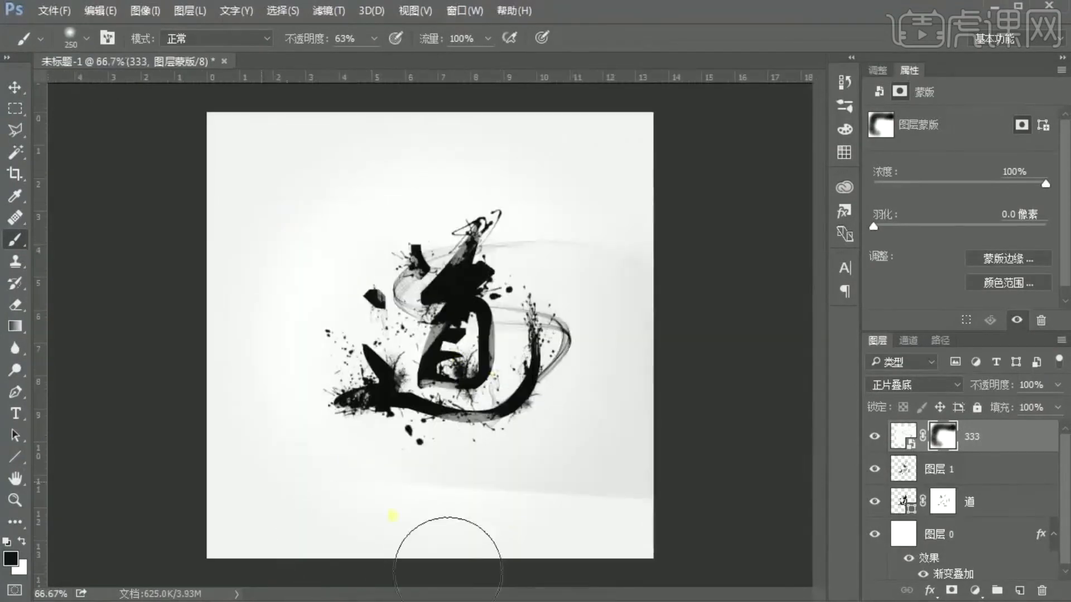
mouse_move(448, 569)
left_mouse_down()
mouse_move(502, 554)
mouse_move(680, 377)
left_mouse_up()
mouse_move(615, 450)
left_mouse_down()
mouse_move(633, 453)
mouse_move(645, 415)
left_mouse_up()
left_click_drag(318, 204, 357, 193)
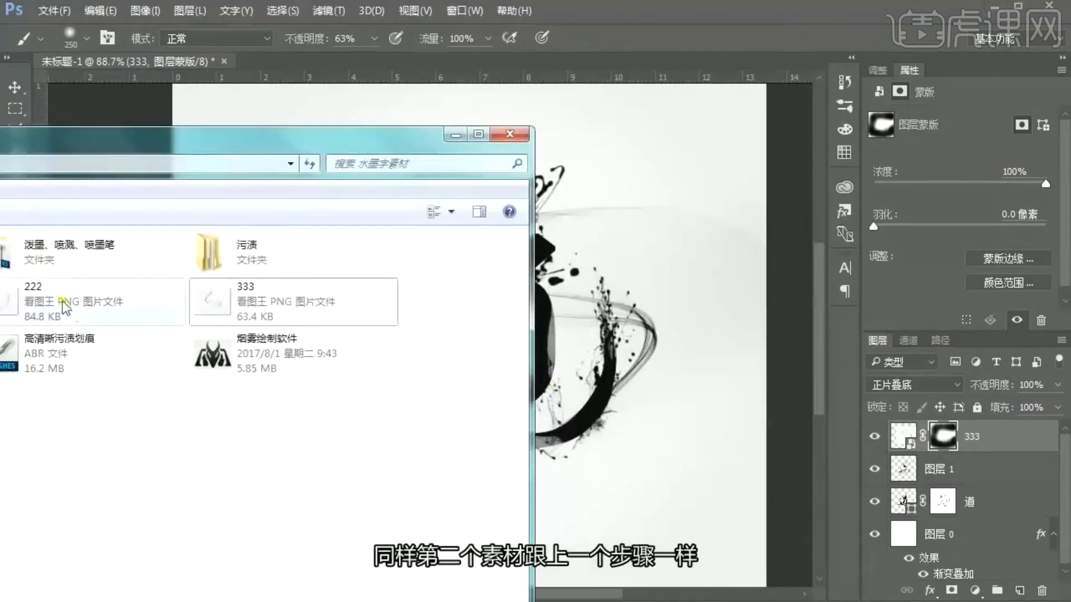
Place smoke image 222 from the 水墨字素材 folder into the document and set its blend mode to 正片叠底 (Multiply).
left_click_drag(66, 307, 605, 471)
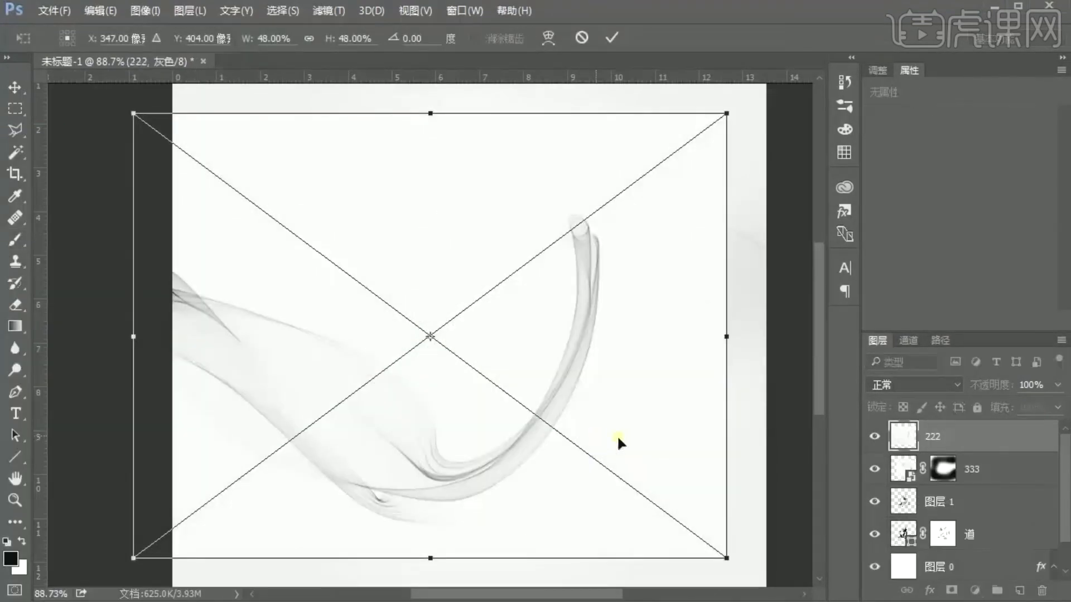
left_click(914, 385)
left_click(914, 444)
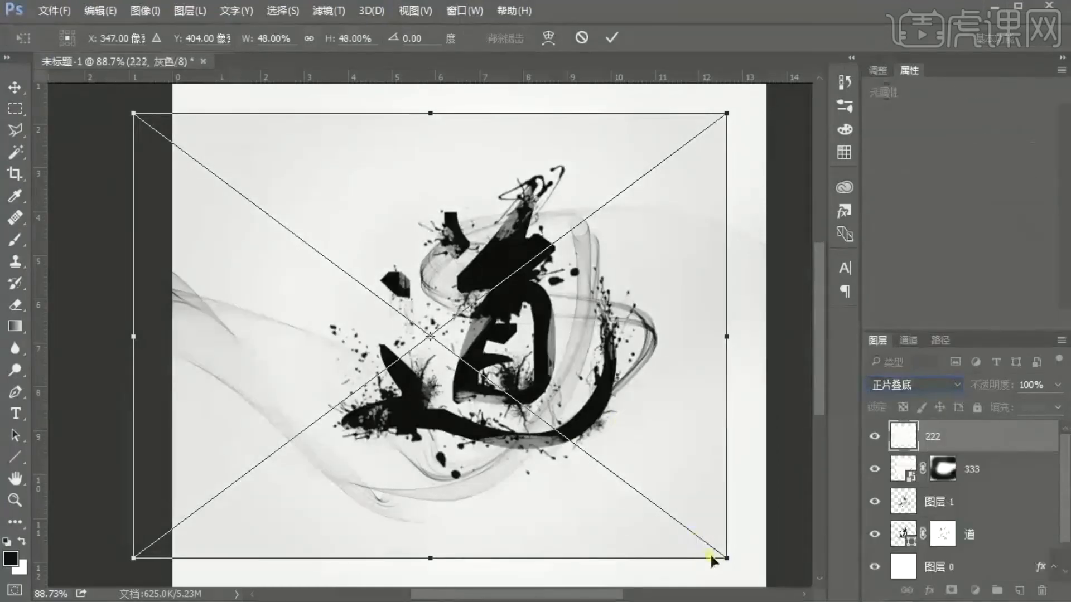
Scale the 222 smoke image to about 40%, position its curve against 道's lower-left stroke, and add a layer mask to it.
left_click_drag(725, 558, 628, 484)
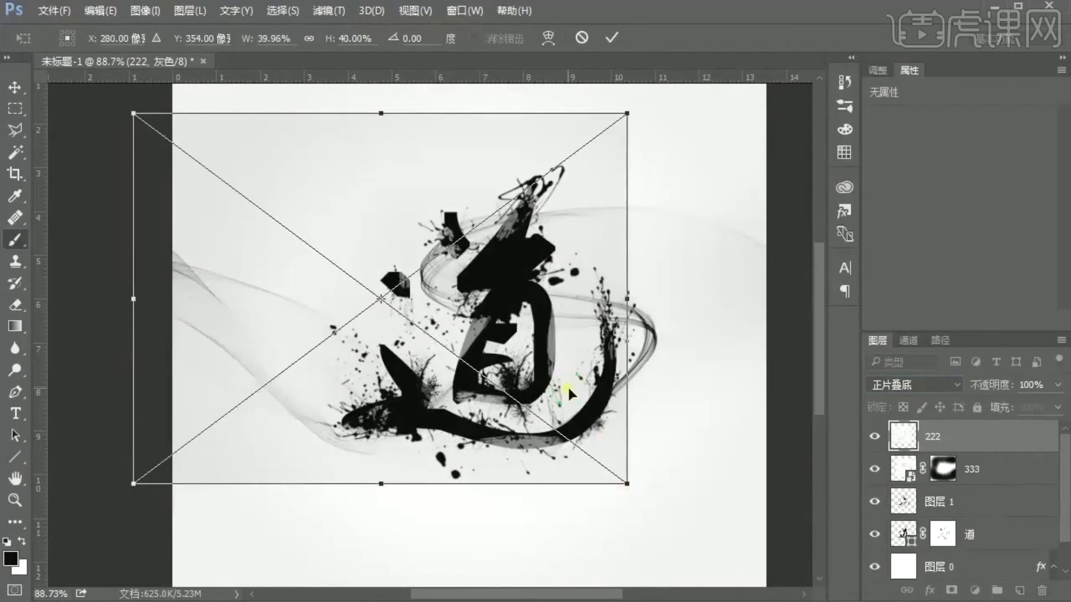
key("Return")
left_click(15, 87)
left_click_drag(365, 374, 385, 352)
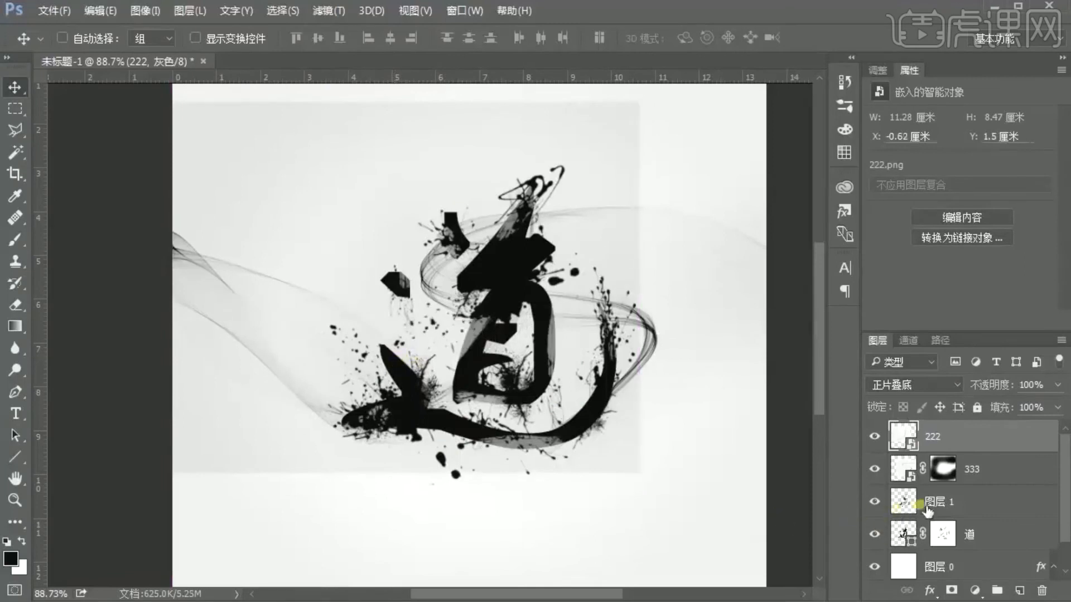
left_click(951, 590)
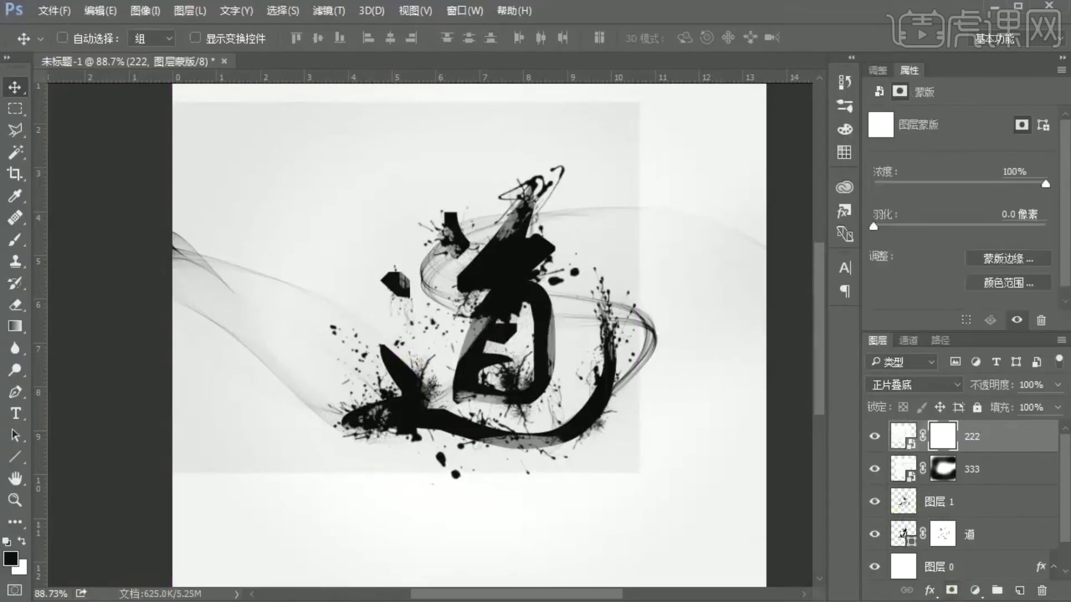
Brush black on the 222 layer's mask along the smoke image's right, upper and lower edges to hide its rectangular border.
left_click(16, 242)
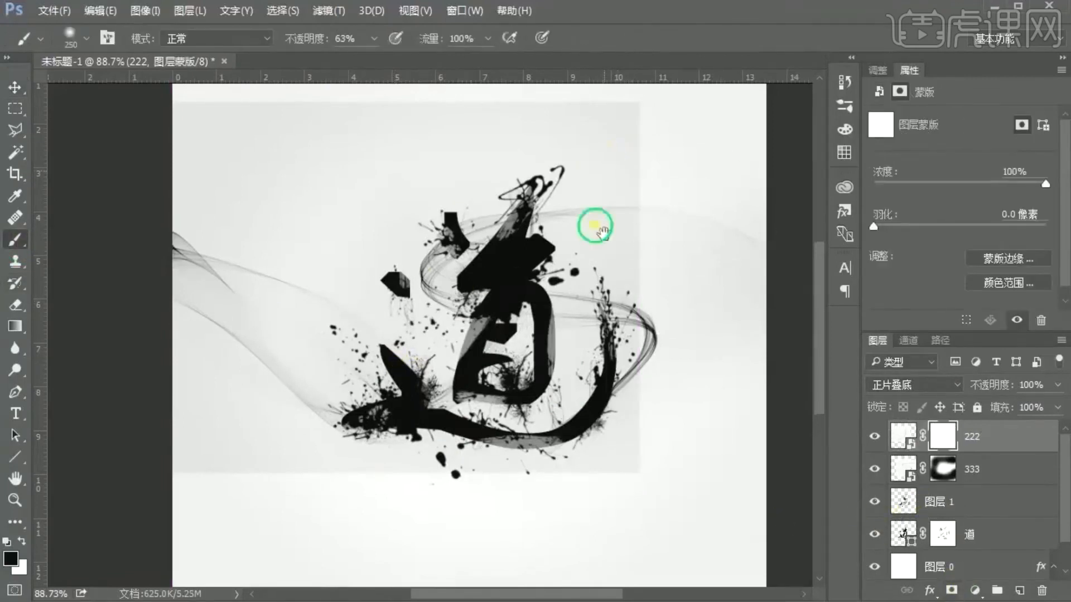
left_click_drag(597, 222, 605, 269)
left_click_drag(623, 207, 639, 261)
mouse_move(635, 326)
left_mouse_down()
mouse_move(619, 294)
mouse_move(616, 308)
left_mouse_up()
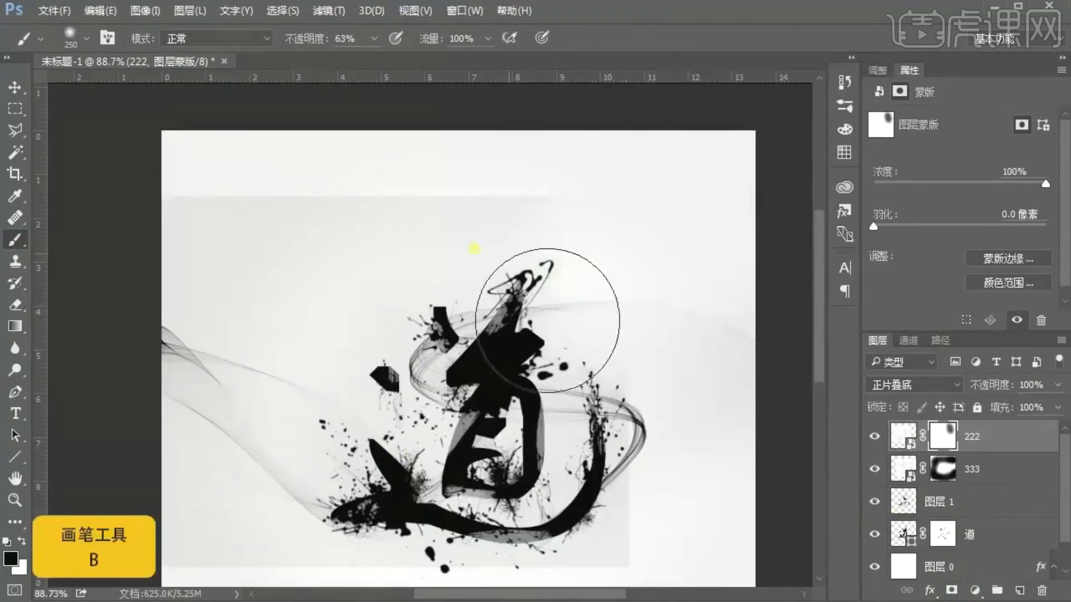
left_click_drag(474, 246, 395, 199)
left_click_drag(557, 223, 296, 213)
mouse_move(189, 207)
left_mouse_down()
mouse_move(260, 219)
mouse_move(217, 220)
mouse_move(301, 255)
mouse_move(252, 268)
mouse_move(372, 268)
mouse_move(393, 330)
mouse_move(327, 301)
left_mouse_up()
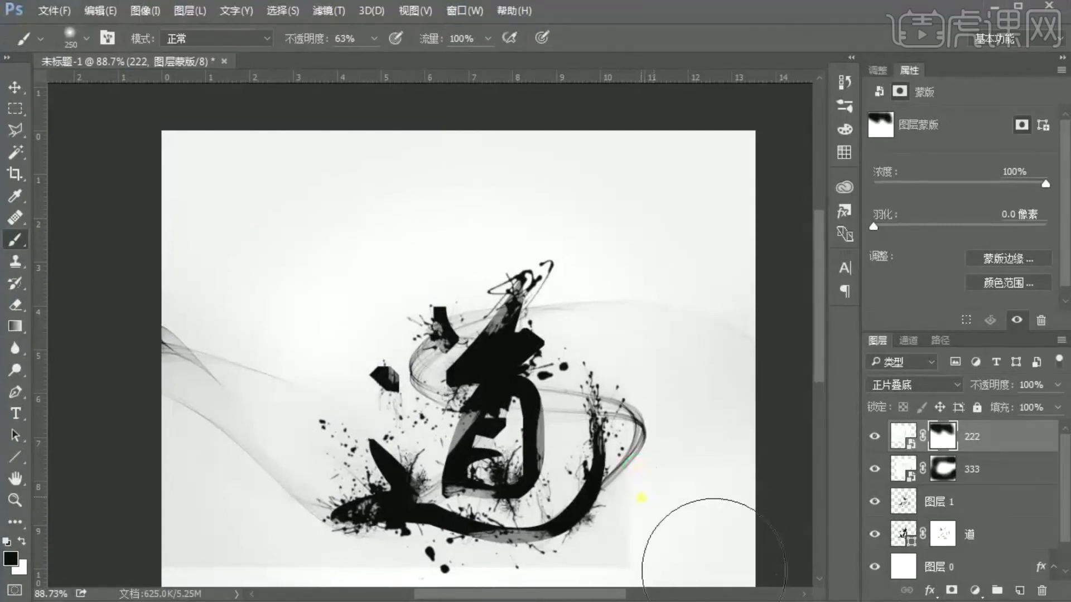
scroll(613, 239, "down", 3)
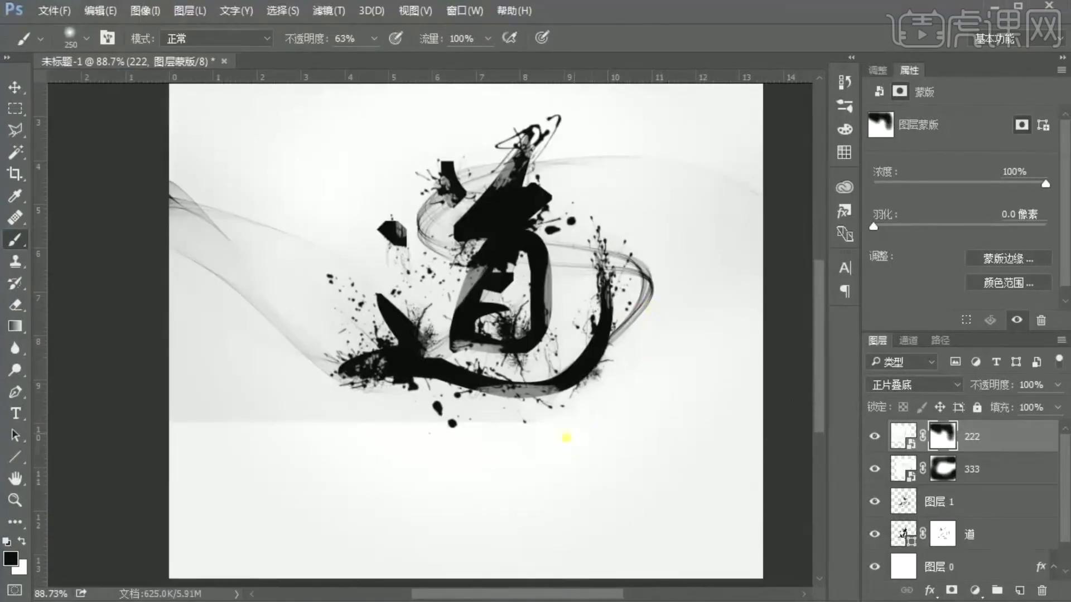
mouse_move(195, 435)
left_mouse_down()
mouse_move(184, 425)
mouse_move(263, 446)
left_mouse_up()
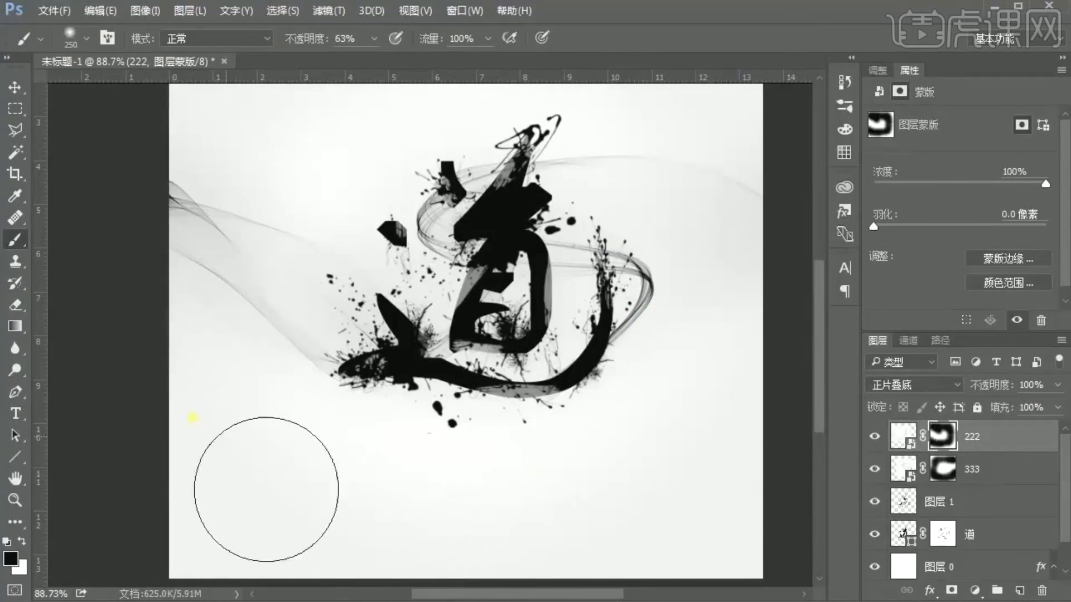
left_click_drag(520, 415, 474, 442)
Fade the 222 smoke's outer end near the canvas's left edge with mask strokes, undoing and restoring the last stroke to compare.
scroll(475, 444, "down", 2)
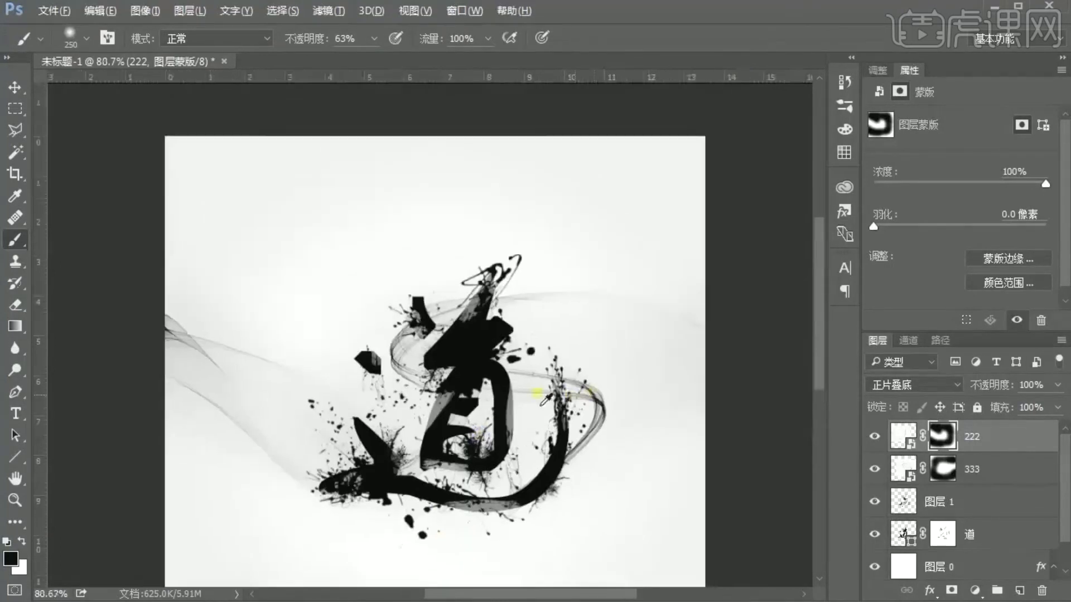
left_click_drag(210, 295, 308, 287)
mouse_move(228, 326)
left_mouse_down()
mouse_move(299, 305)
mouse_move(160, 330)
mouse_move(217, 449)
left_mouse_up()
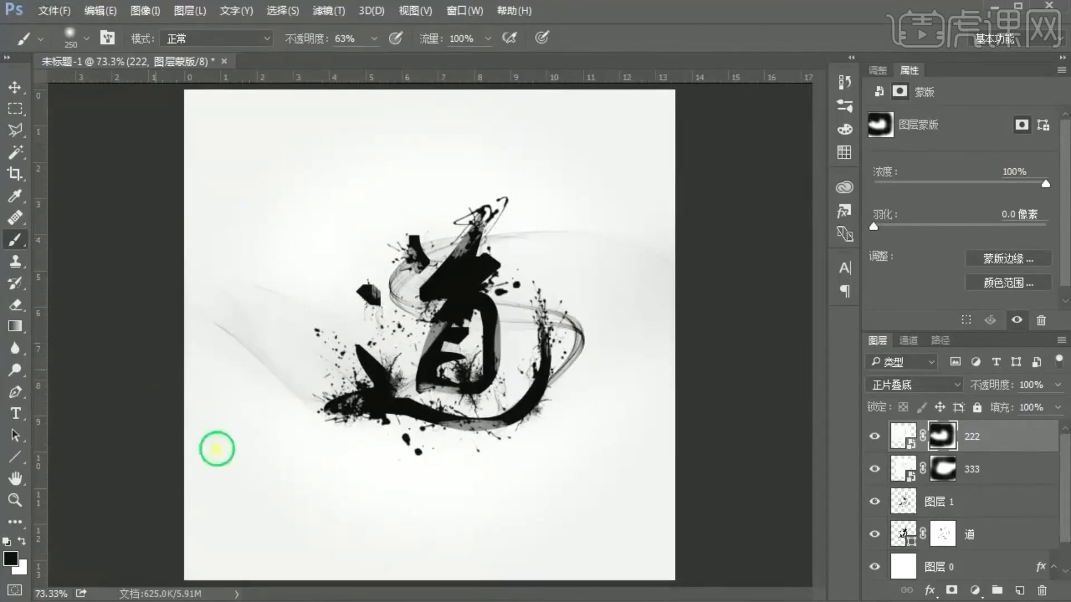
key("ctrl+z")
key("ctrl+z")
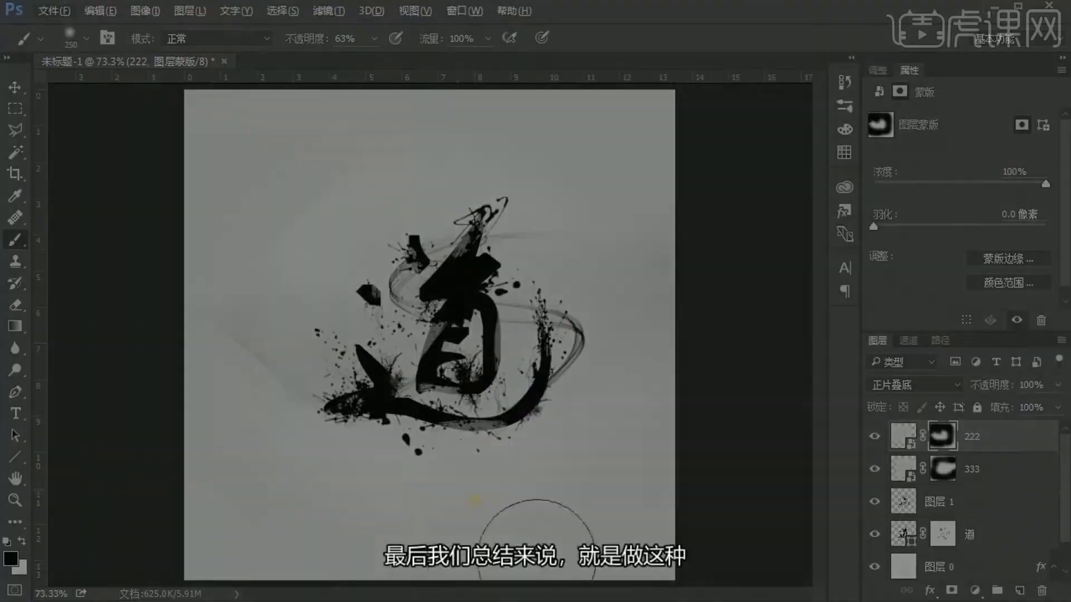